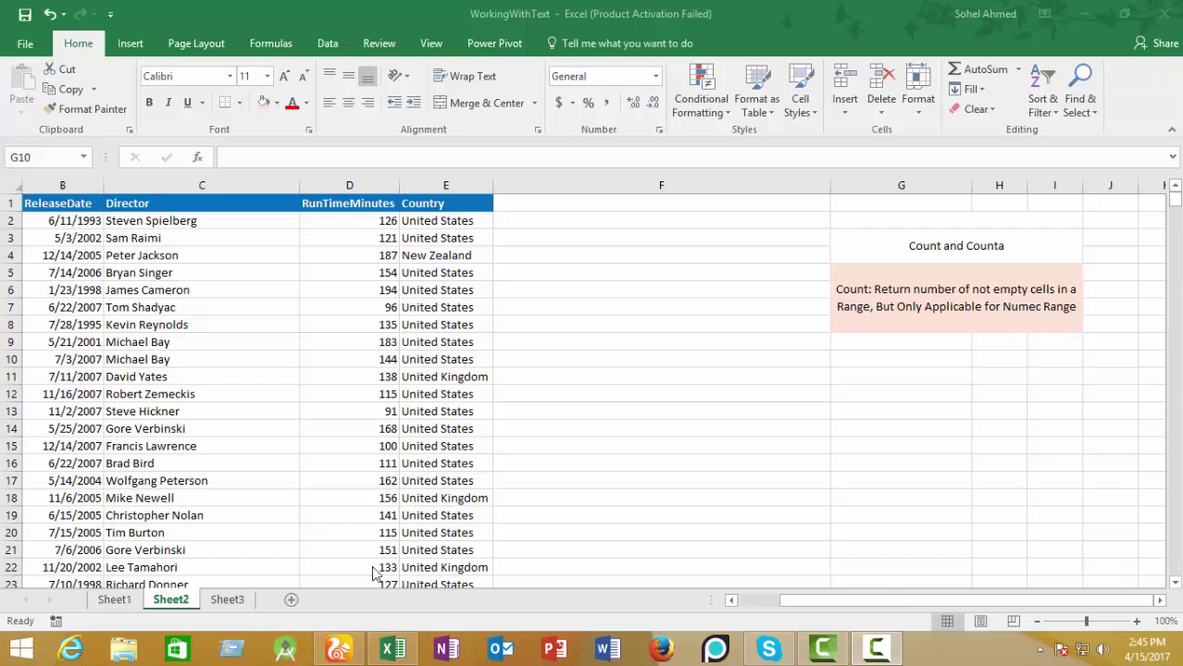
Inspect the pink Count note, the Count and Counta heading and the nearby empty cells
left_click(948, 320)
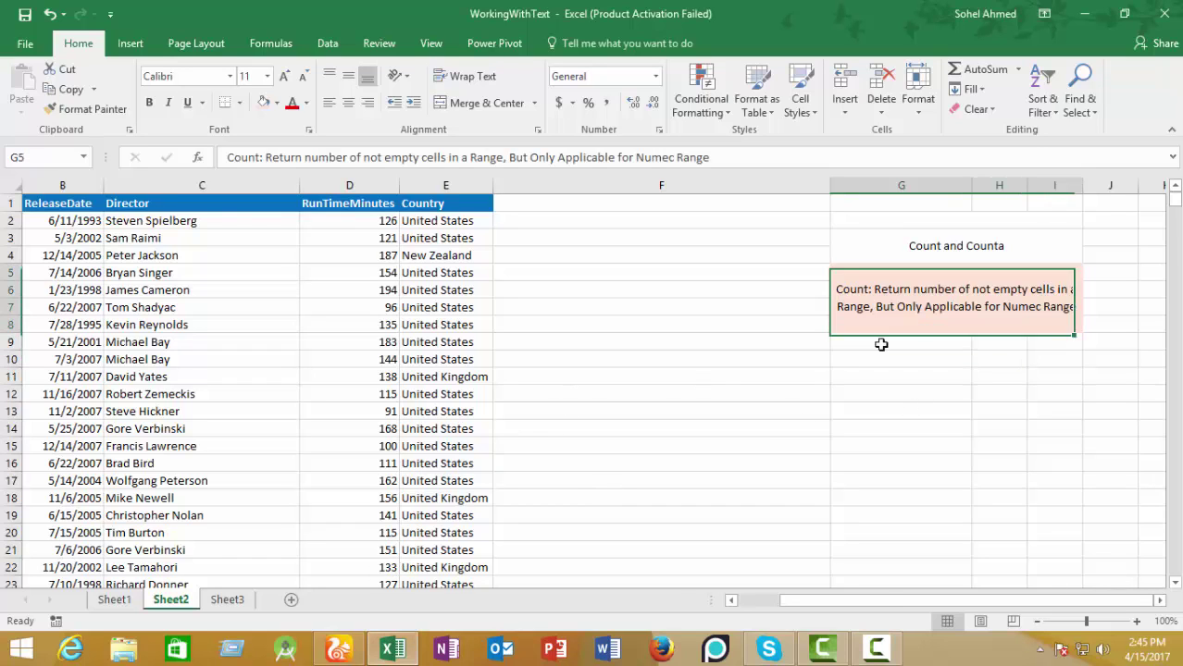
left_click(664, 389)
left_click(944, 304)
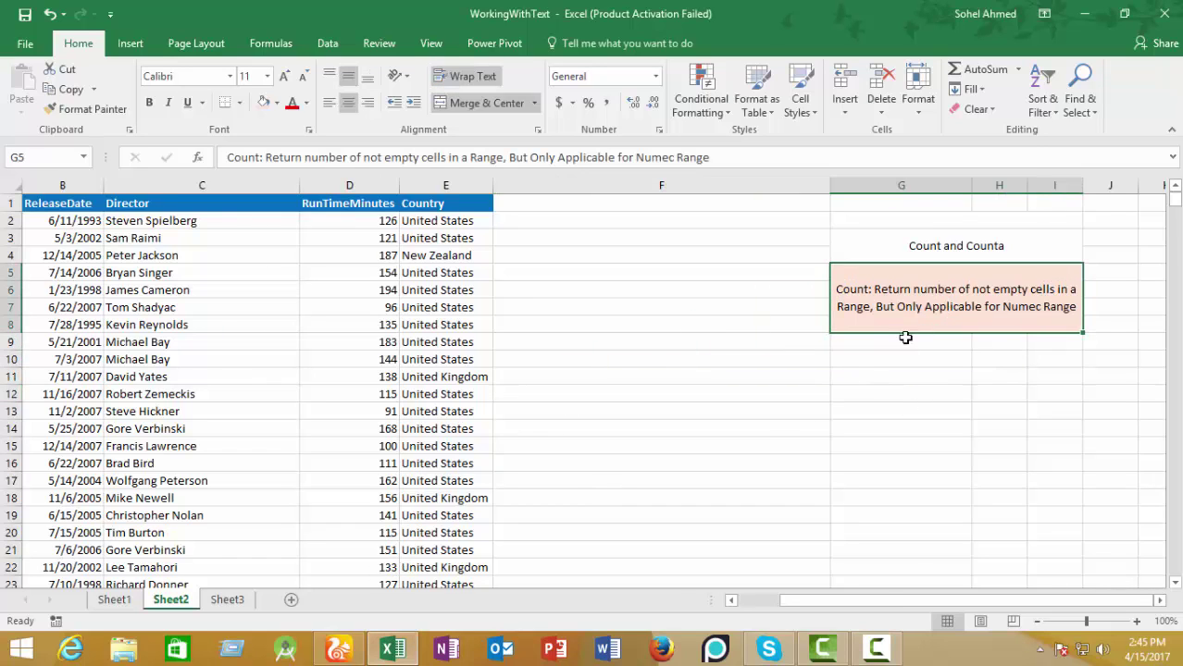
left_click(942, 246)
left_click(929, 349)
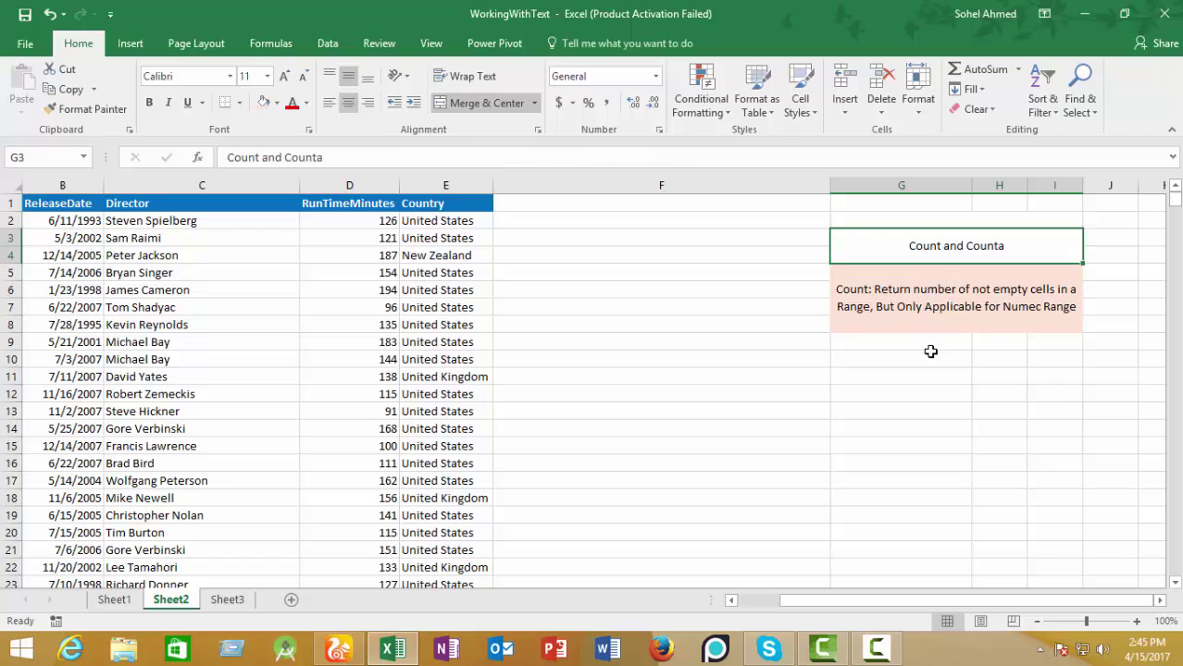
left_click(939, 303)
left_click(911, 392)
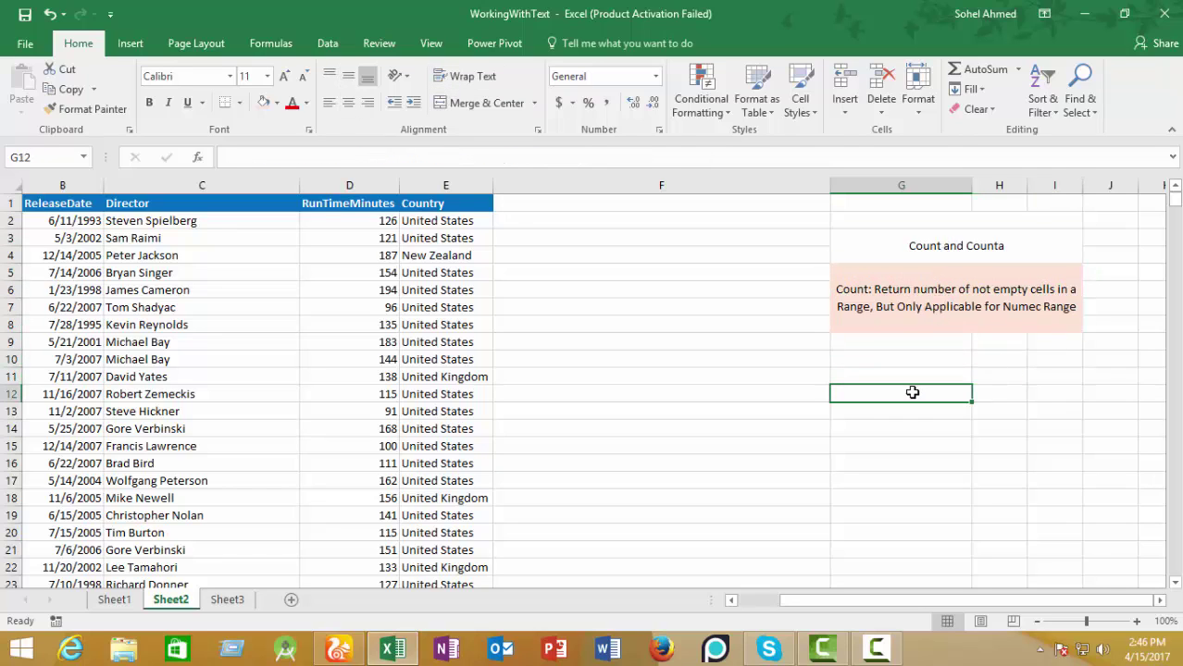
left_click(914, 307)
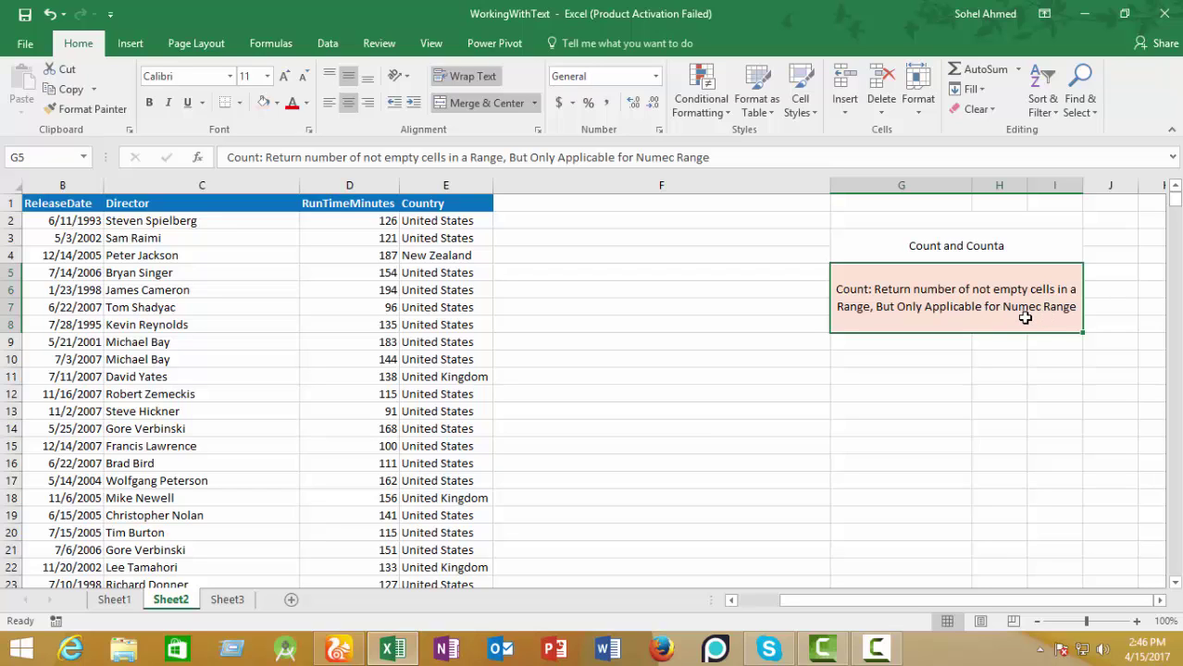
Correct the note's misspelled last word so it reads 'Only Applicable for Numeric Range'
left_click(668, 158)
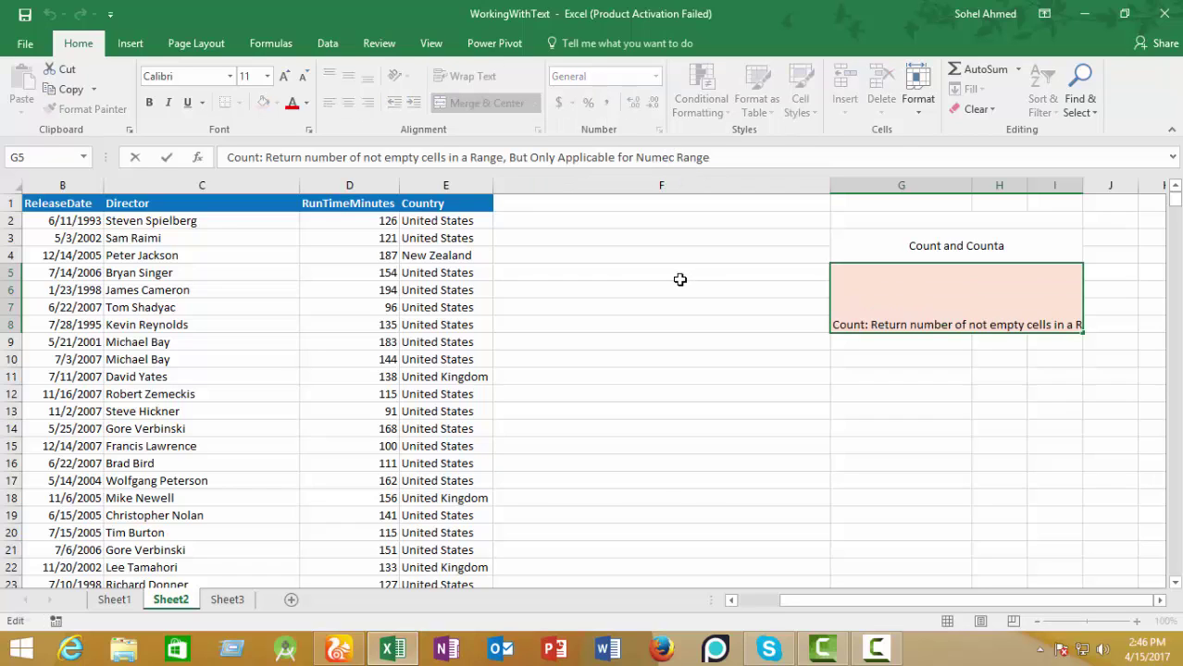
type("ric")
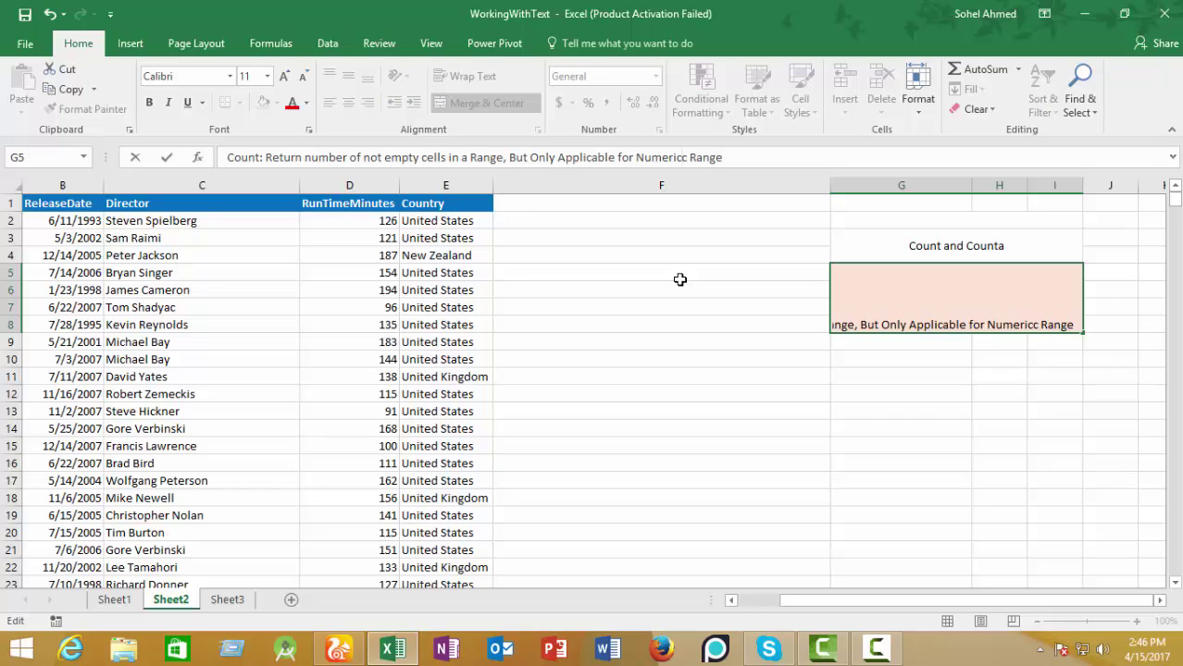
key("Delete")
key("Tab")
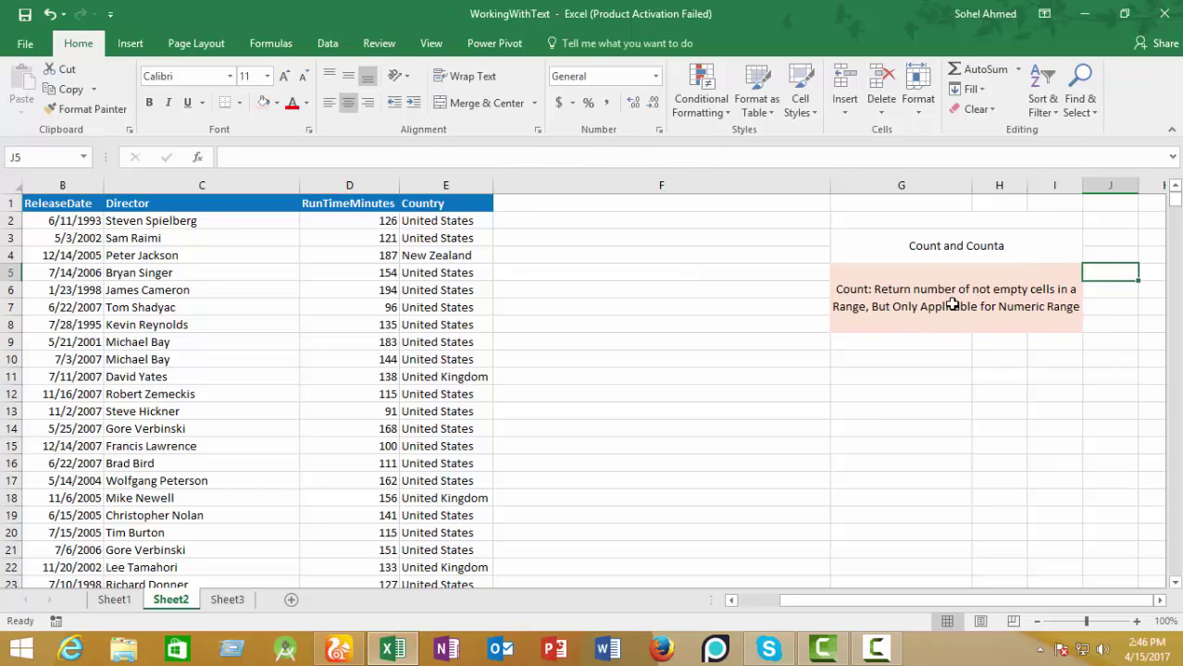
left_click(952, 304)
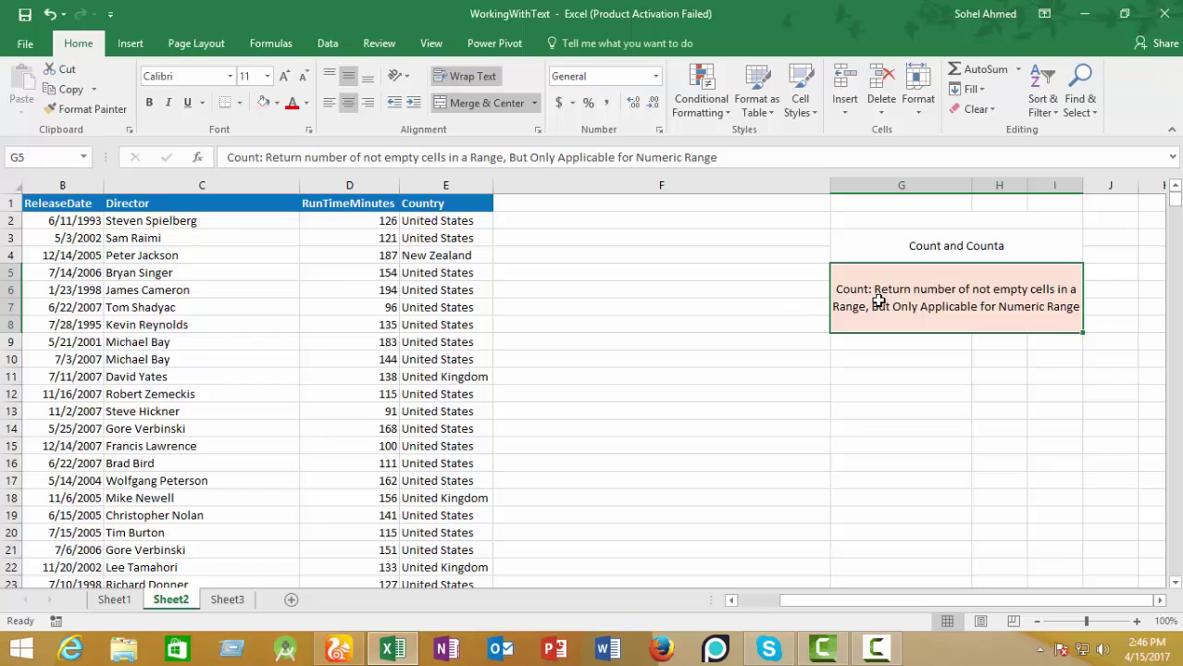
Start a COUNT formula in F4 over D2 down to the last RunTimeMinutes value
left_click(626, 293)
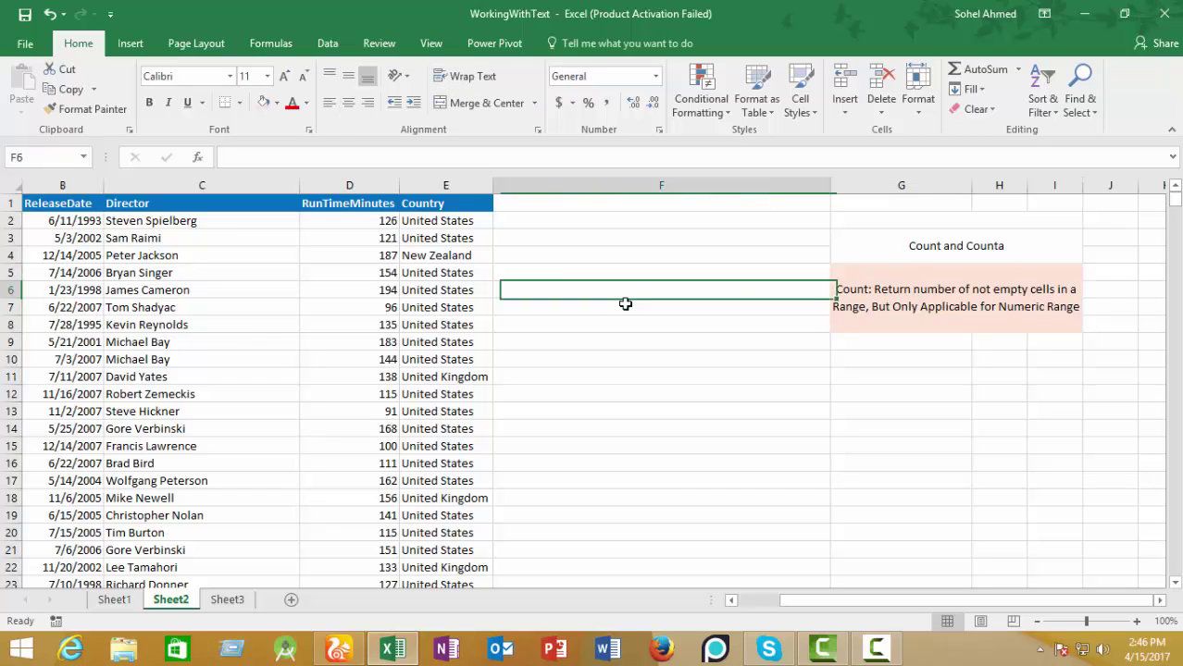
left_click(550, 257)
type("=")
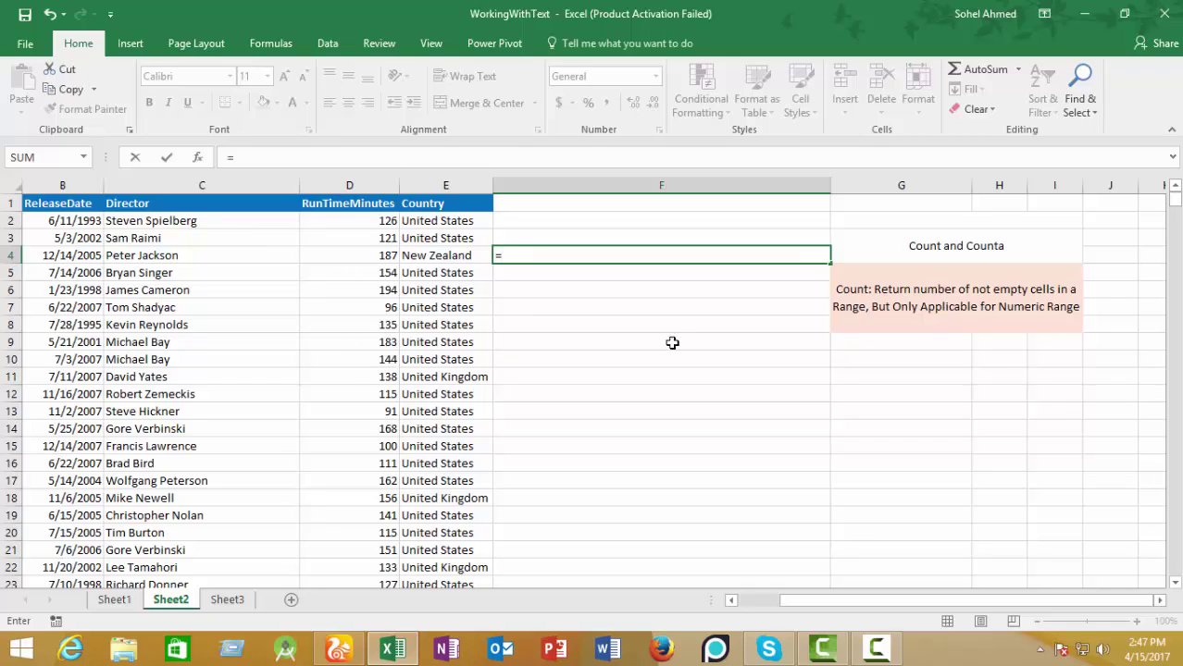
type("C")
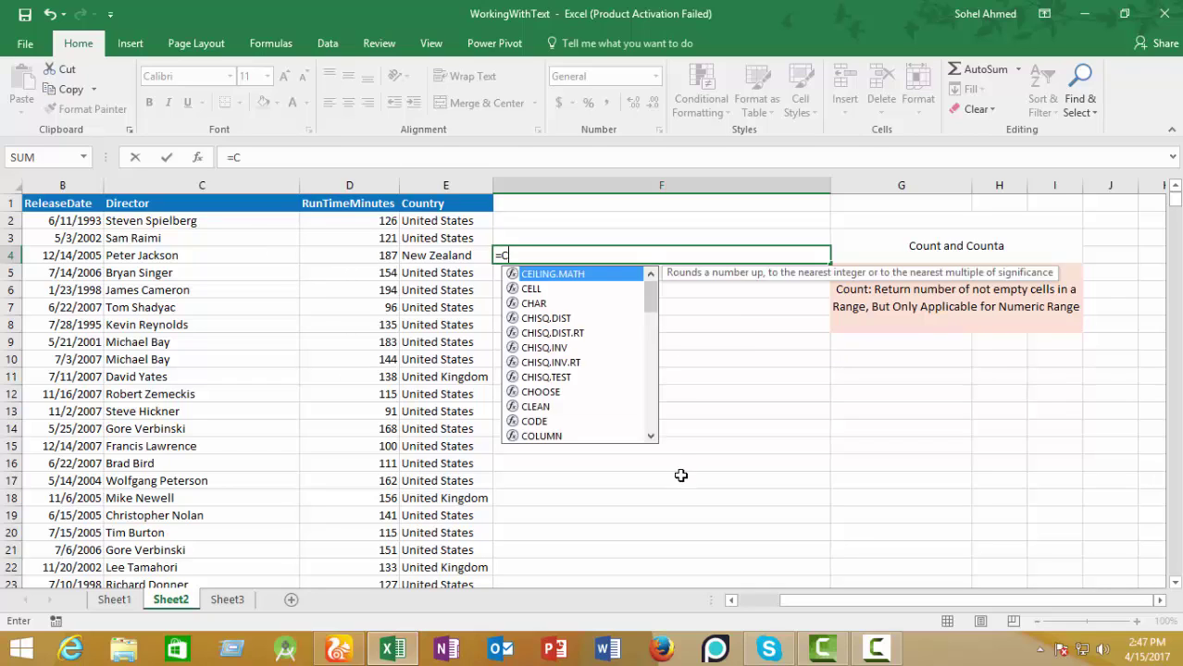
type("ou")
key("Tab")
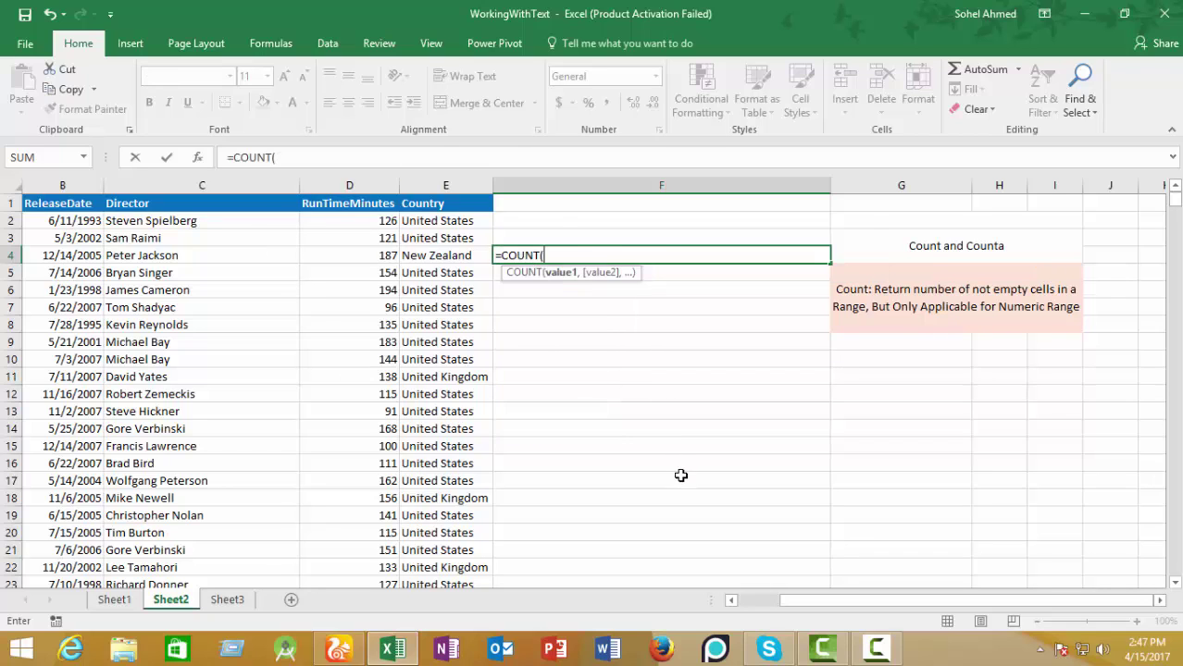
left_click(375, 222)
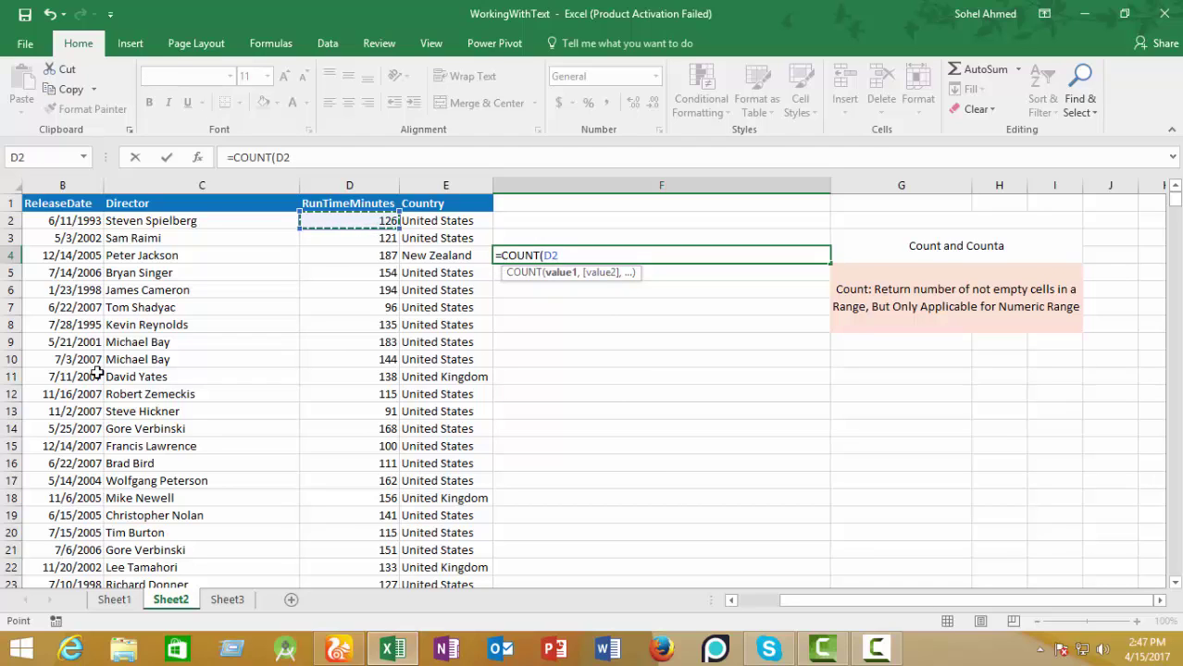
key("ctrl+shift+Down")
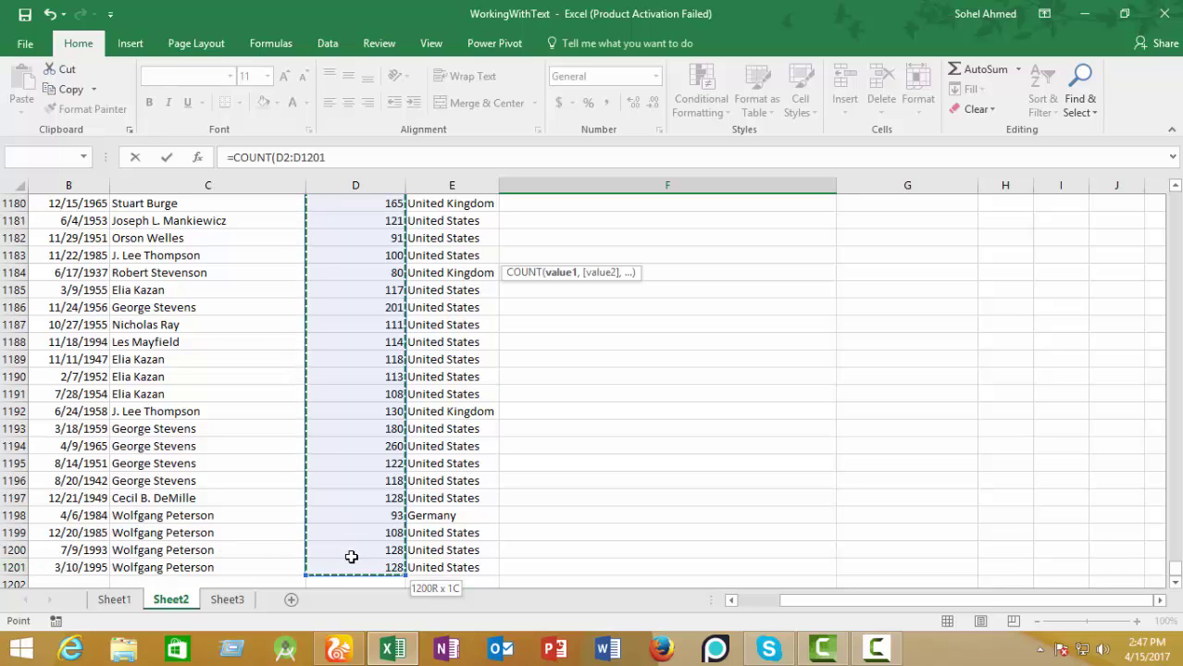
Make the range absolute and finish =COUNT($D$2:$D$1201), which returns 1200
scroll(351, 556, "up", 2)
scroll(349, 553, "up", 2)
scroll(347, 549, "up", 2)
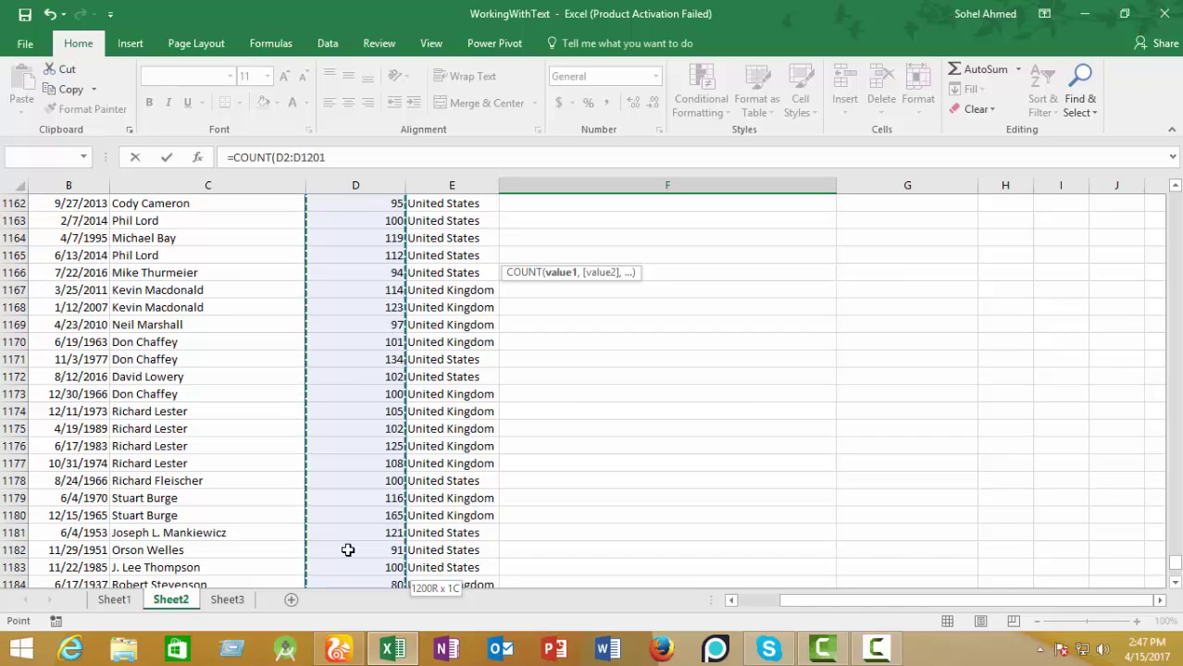
key("F4")
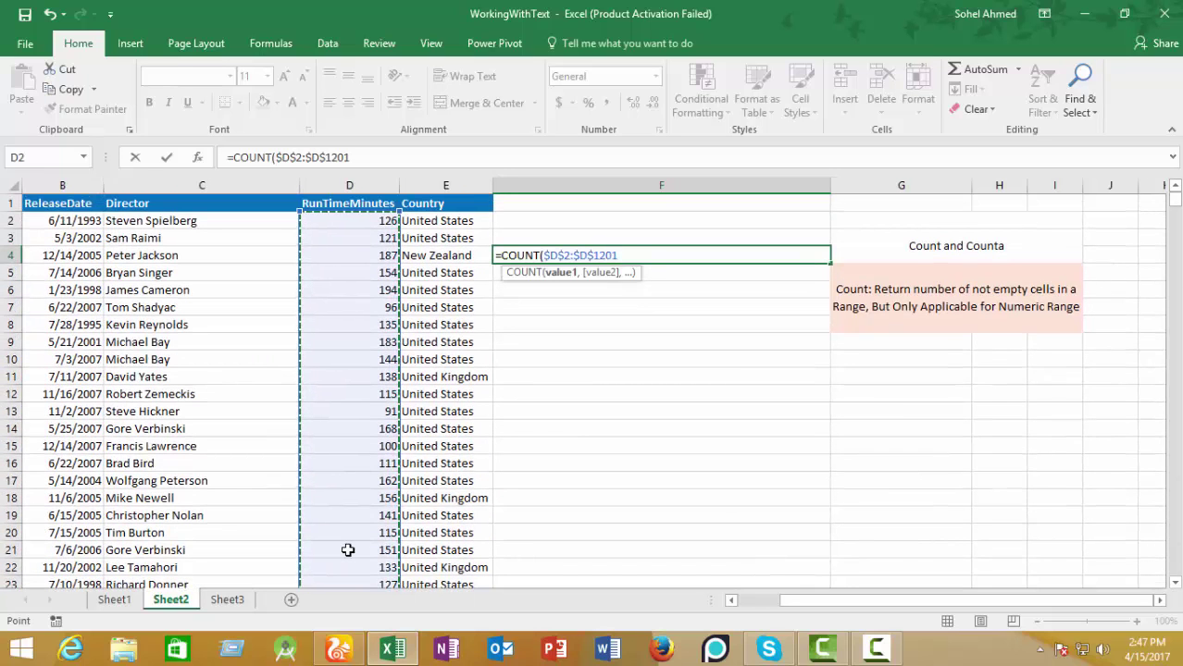
type(")")
key("ctrl+Return")
key("Right")
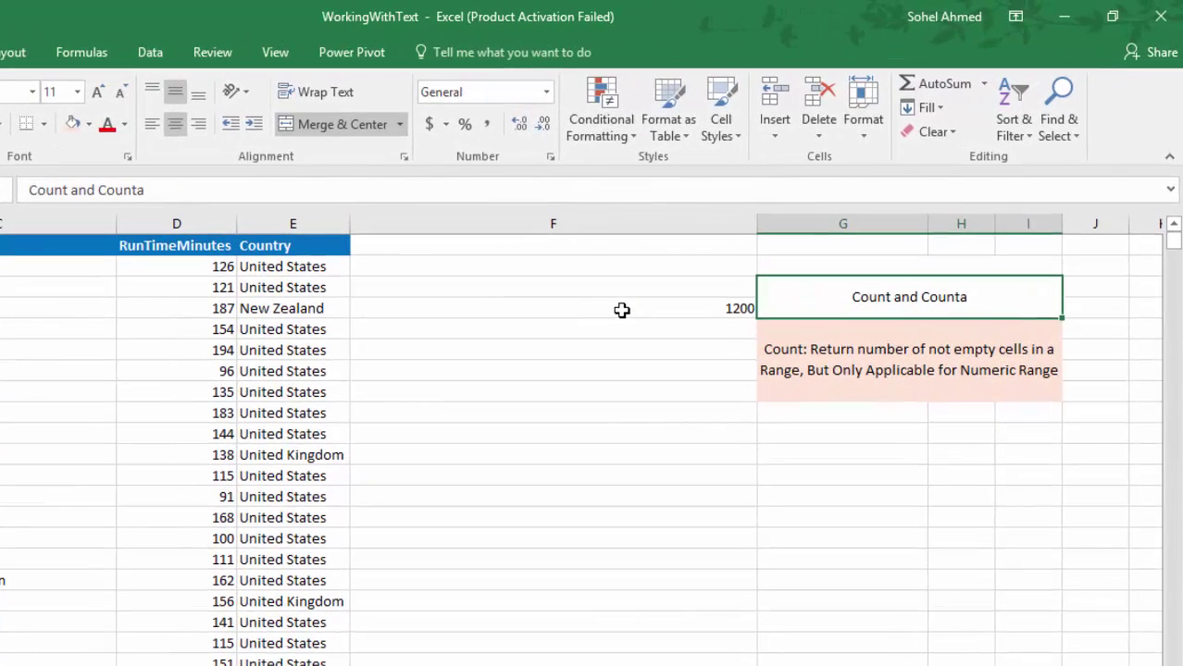
Rebuild F4's formula as =COUNT(D2:D1236), extending the range past the data
double_click(622, 309)
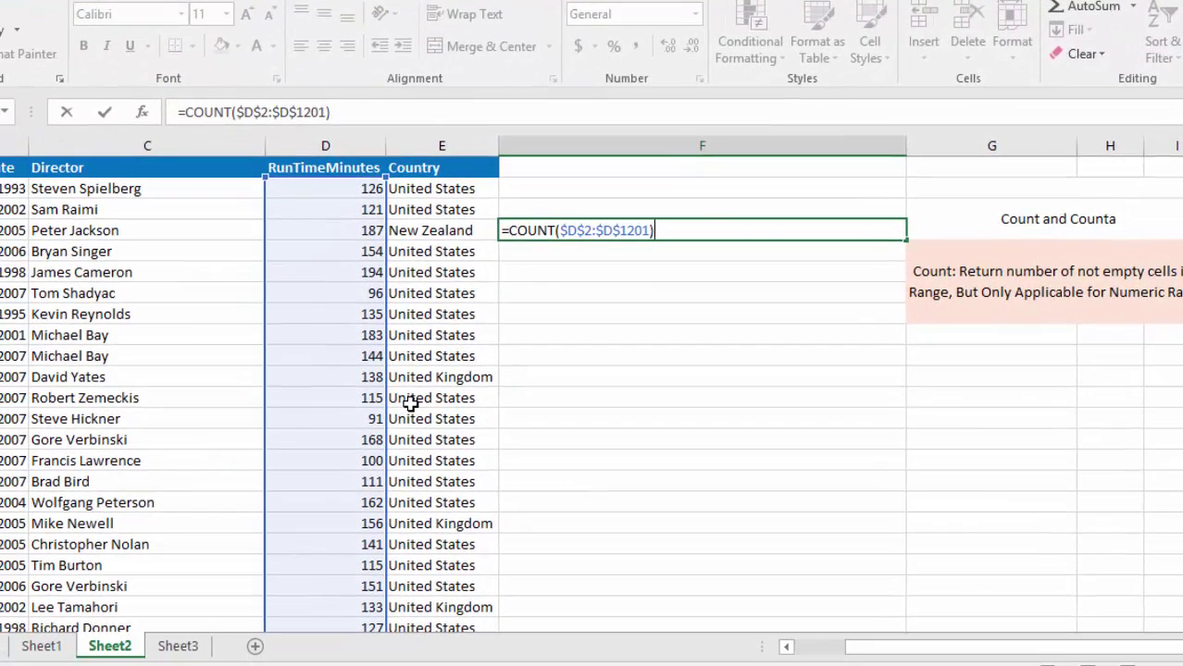
key("ctrl+Return")
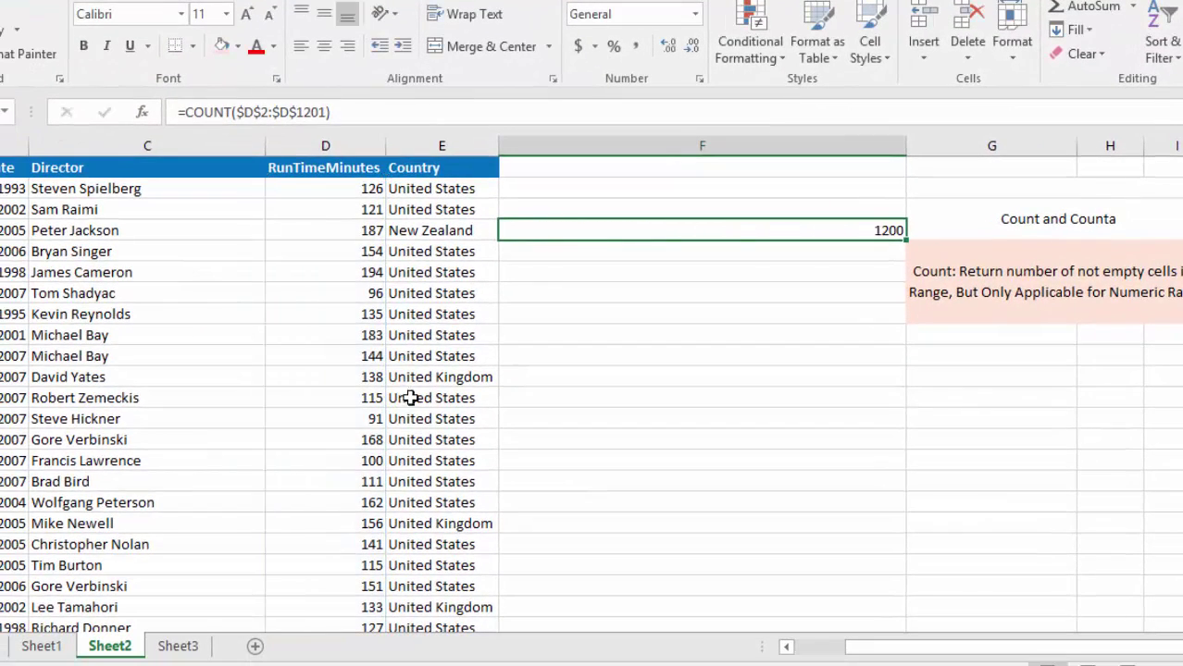
key("F2")
key("BackSpace")
key("BackSpace")
key("BackSpace")
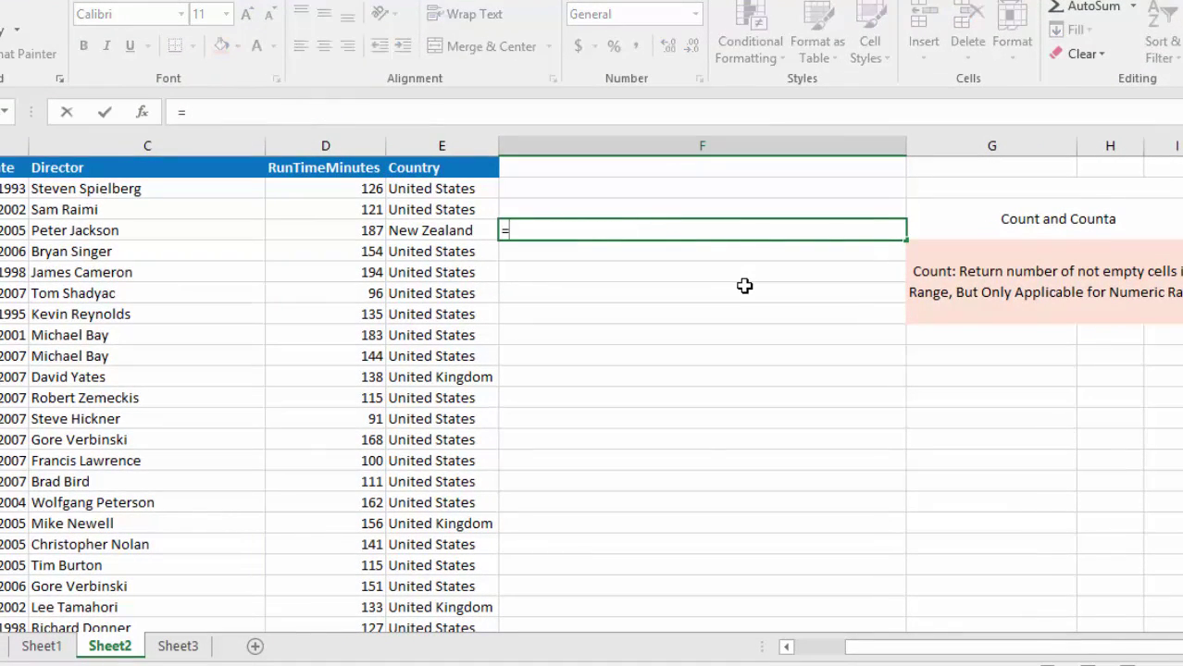
type("co")
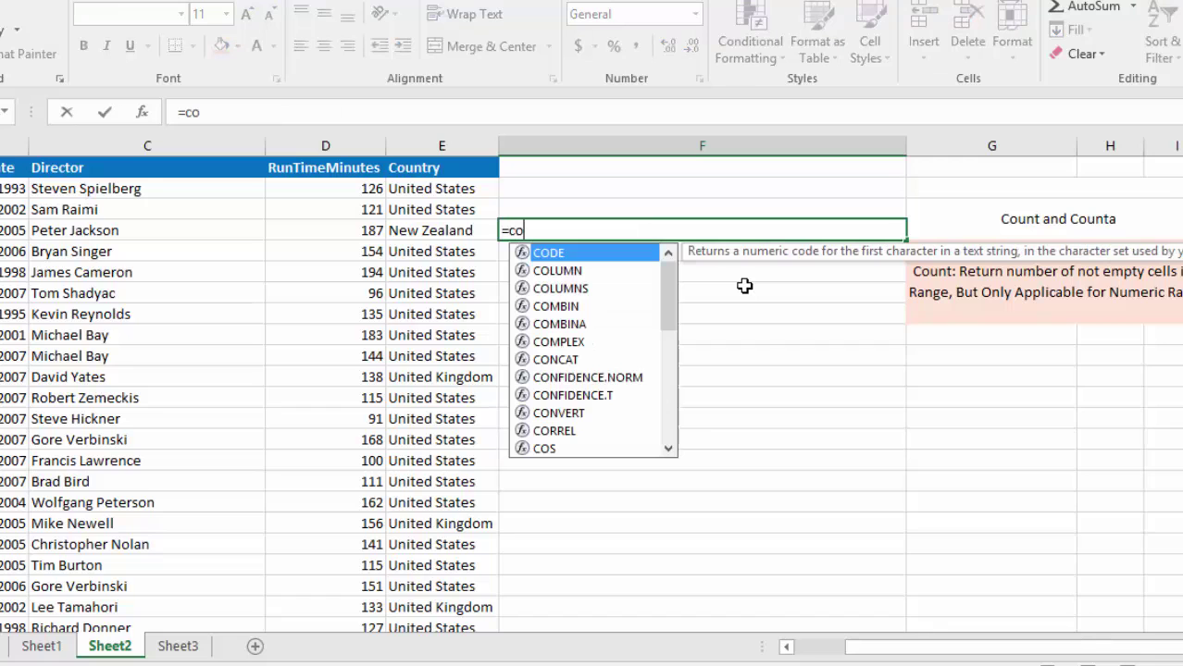
type("u")
key("Tab")
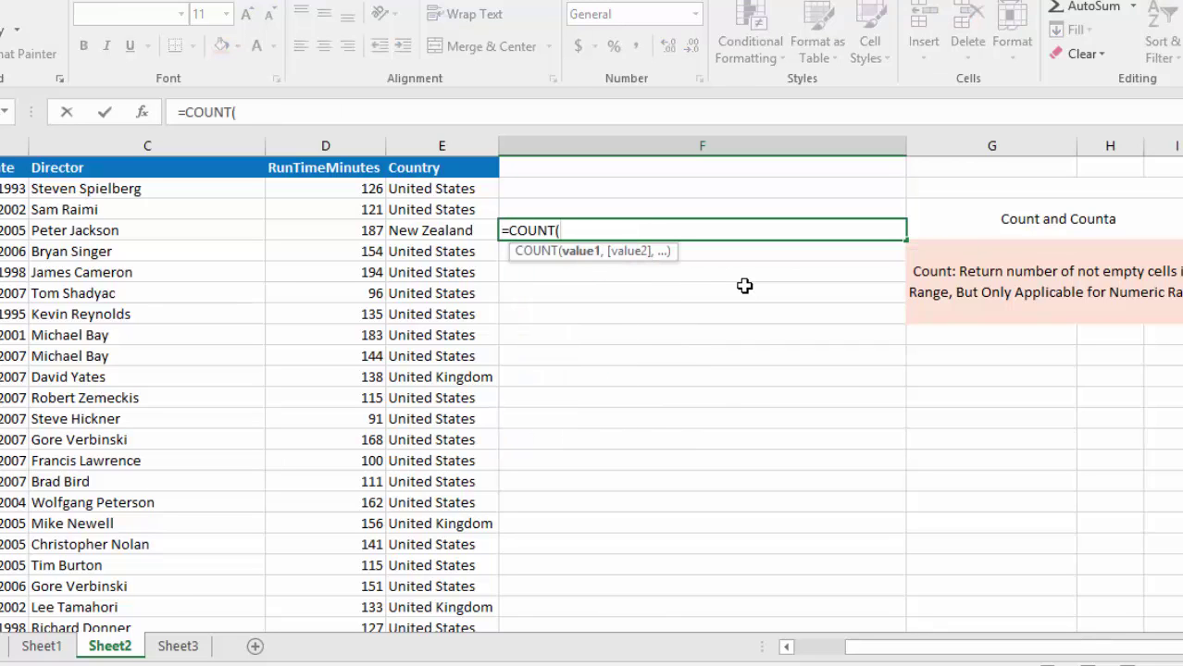
left_click(350, 190)
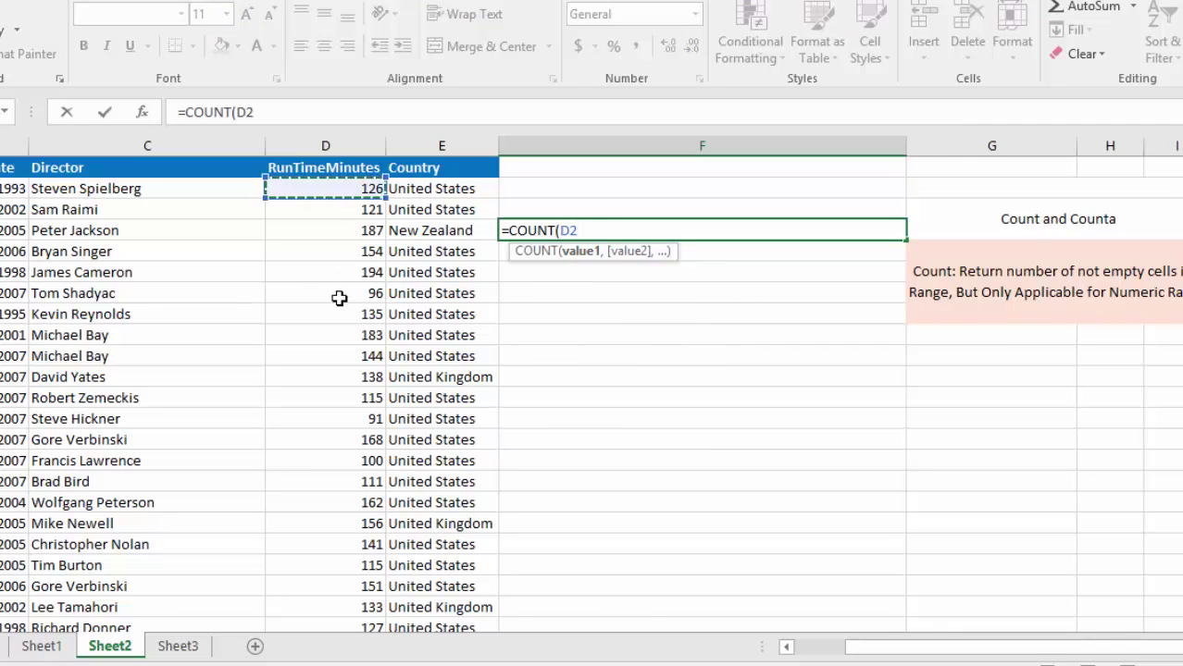
key("ctrl+shift+Down")
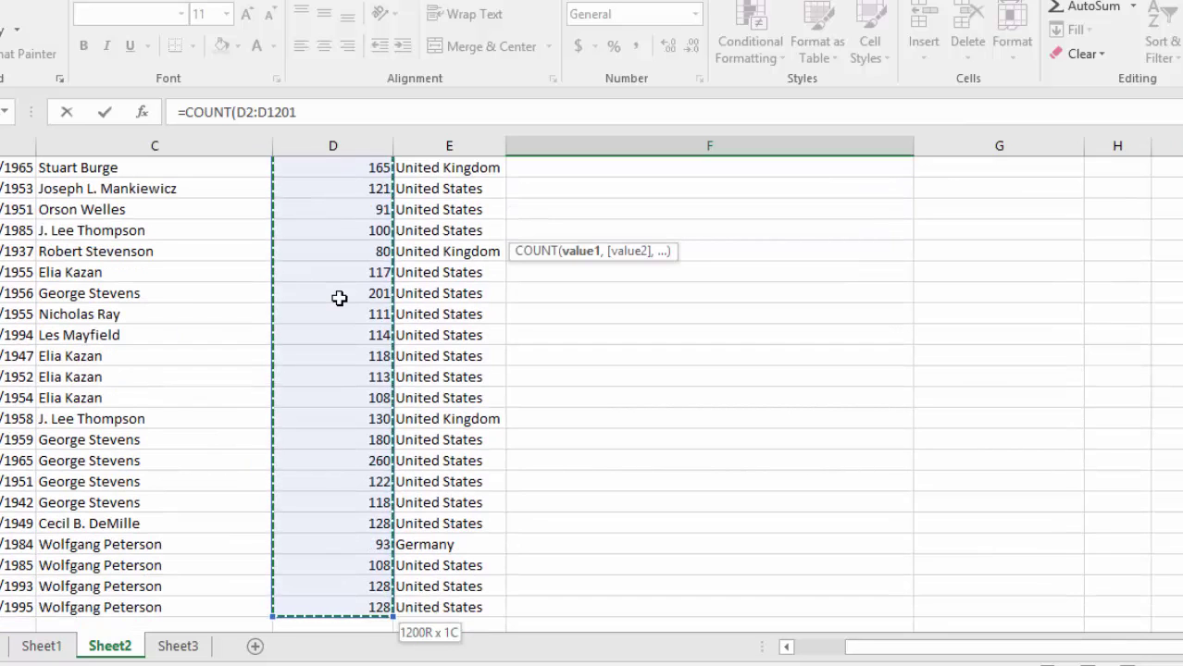
key("shift+Down")
key("shift+Down")
key("shift+Down")
key("shift+Down")
key("shift+Down")
key("shift+Down")
key("shift+Down")
key("shift+Down")
key("shift+Down")
key("shift+Down")
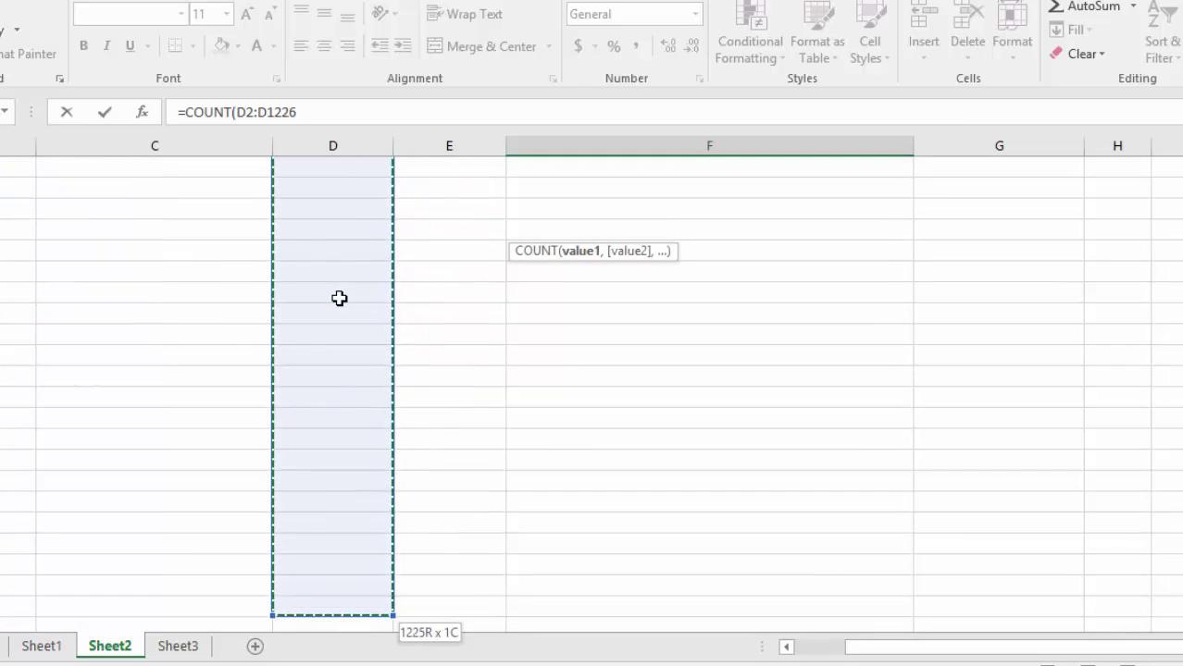
key("shift+Down")
key("shift+Down")
key("shift+Down")
key("shift+Down")
key("shift+Down")
key("shift+Down")
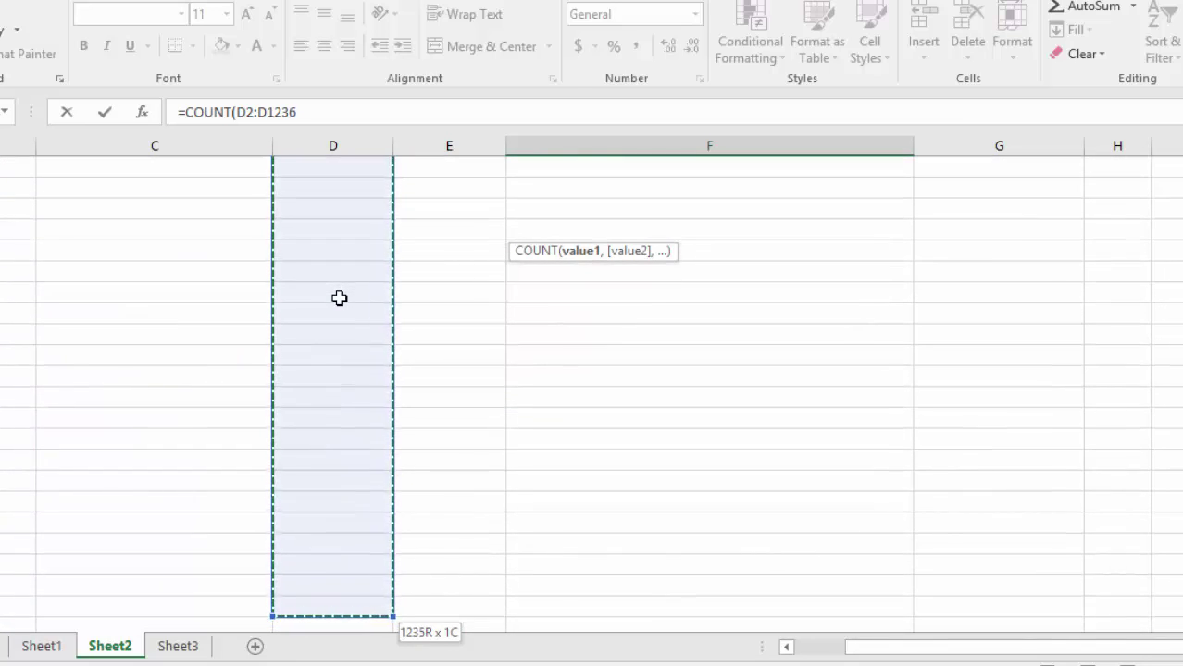
type(")")
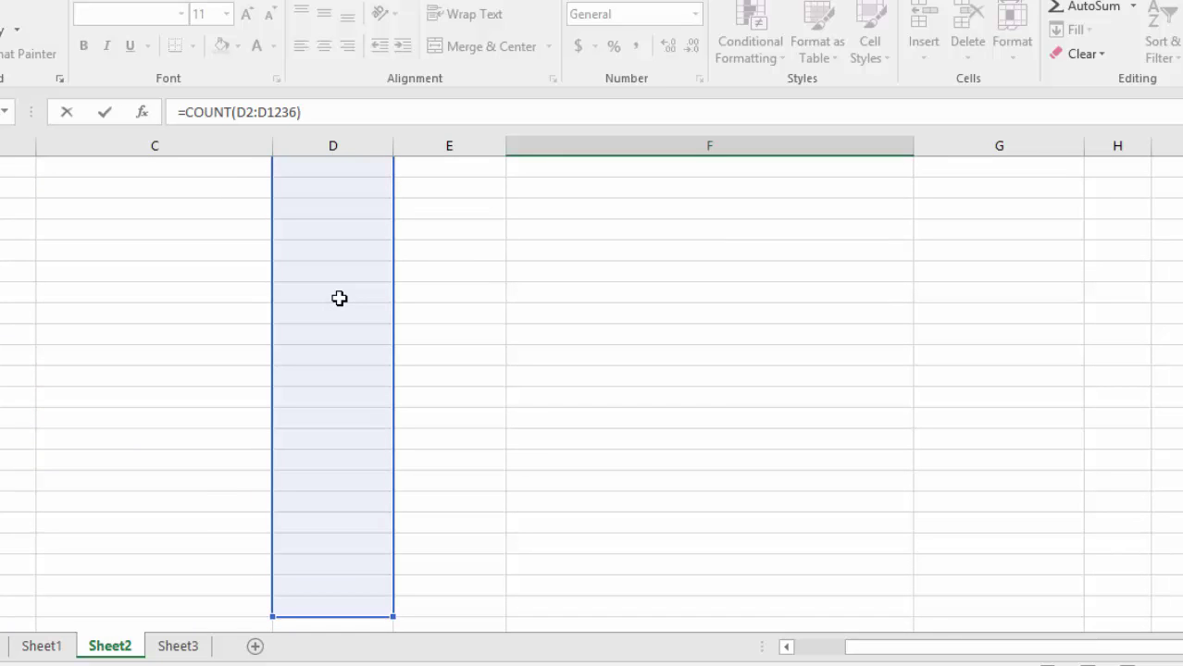
key("Tab")
Review the F4 formula to confirm it still returns 1200
scroll(668, 278, "up", 1)
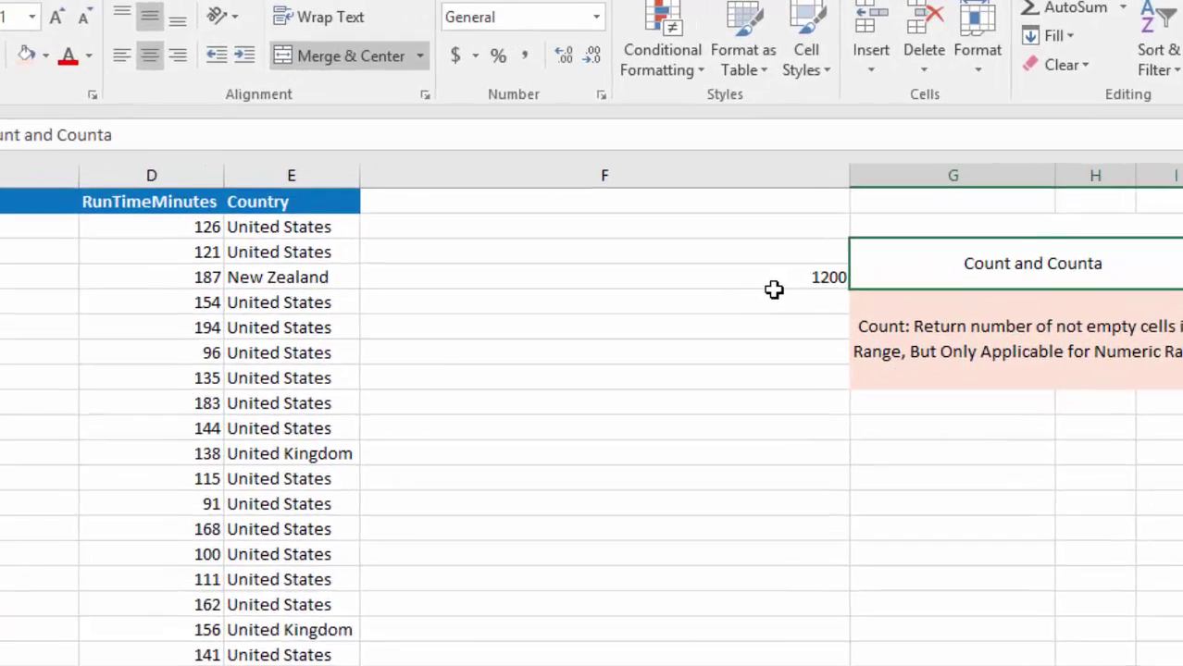
left_click(844, 232)
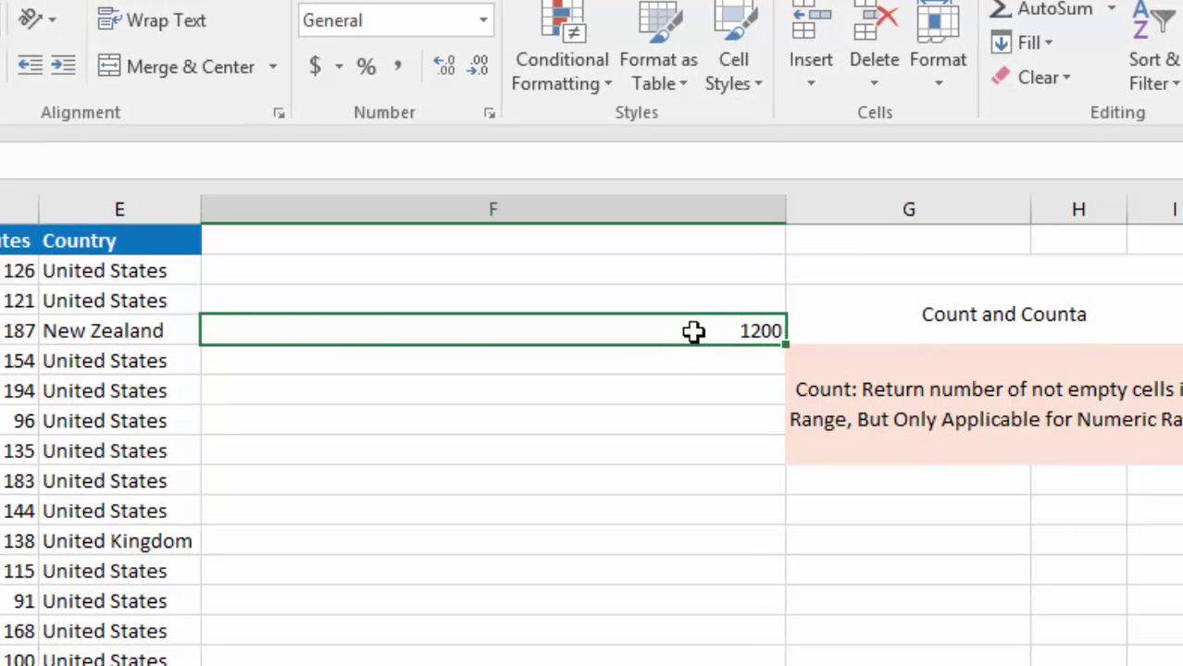
double_click(842, 230)
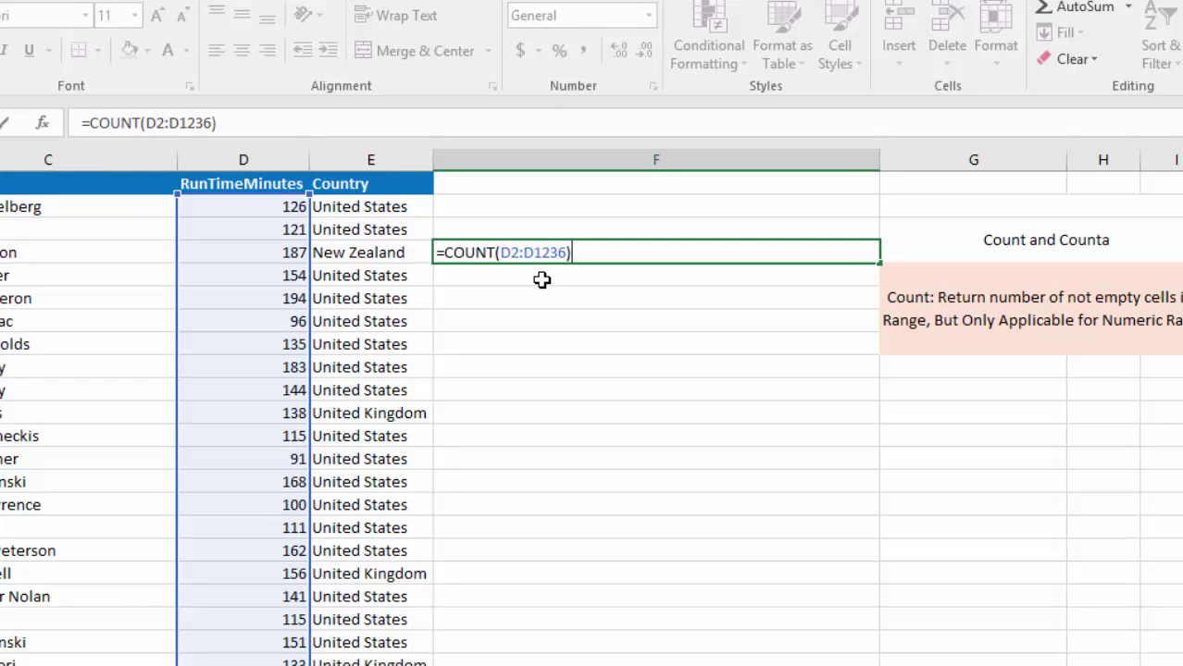
key("ctrl+Return")
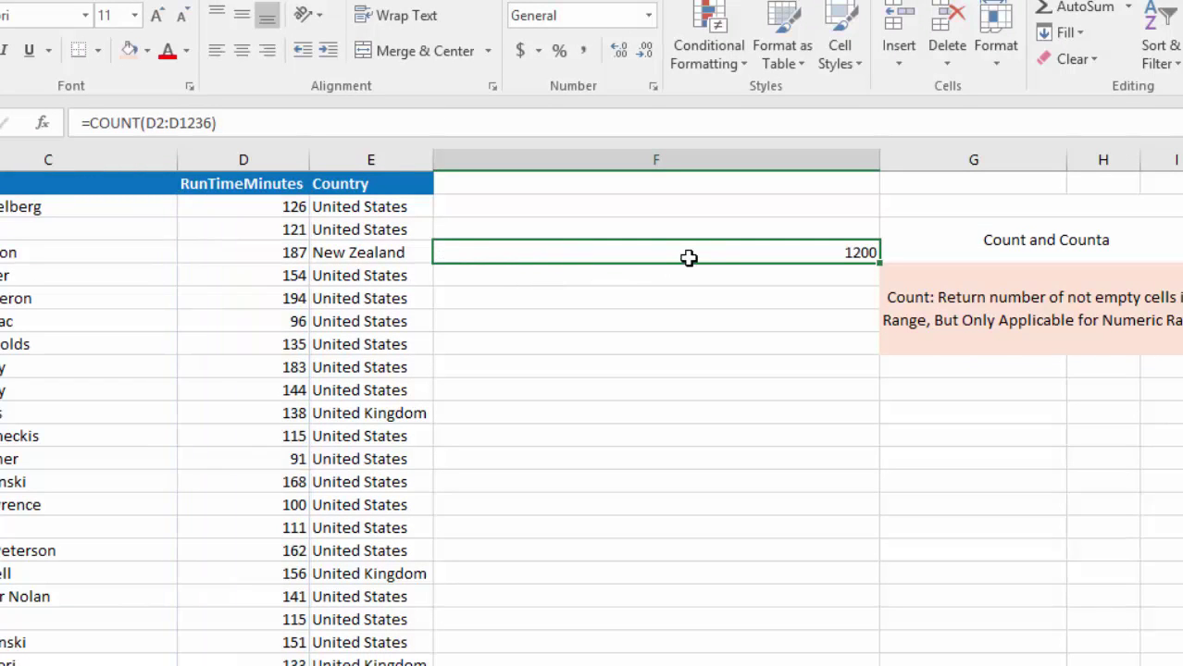
double_click(690, 255)
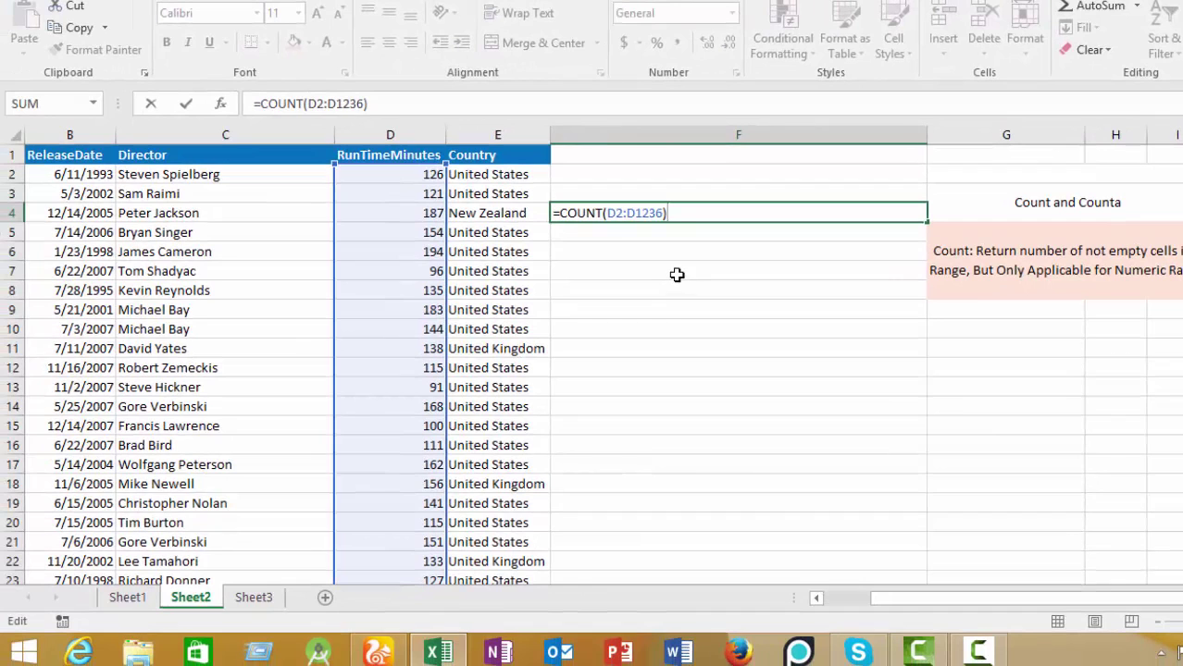
Change both column letters in F4's range to B, making =COUNT(B2:B1236)
left_click(607, 213)
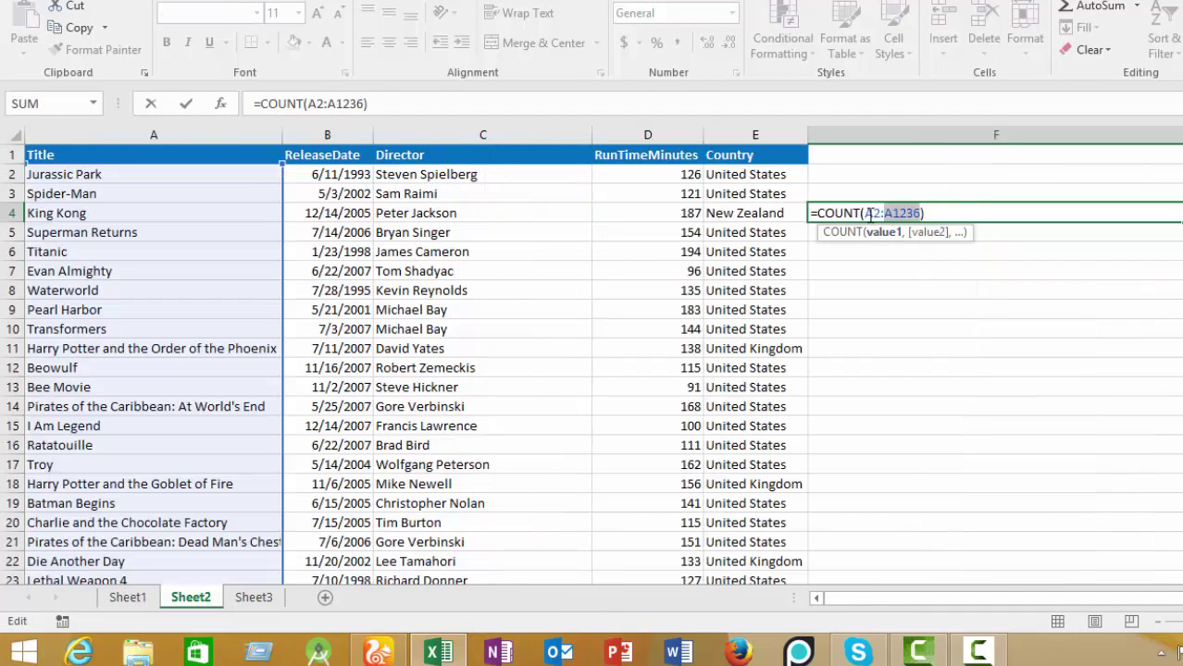
key("BackSpace")
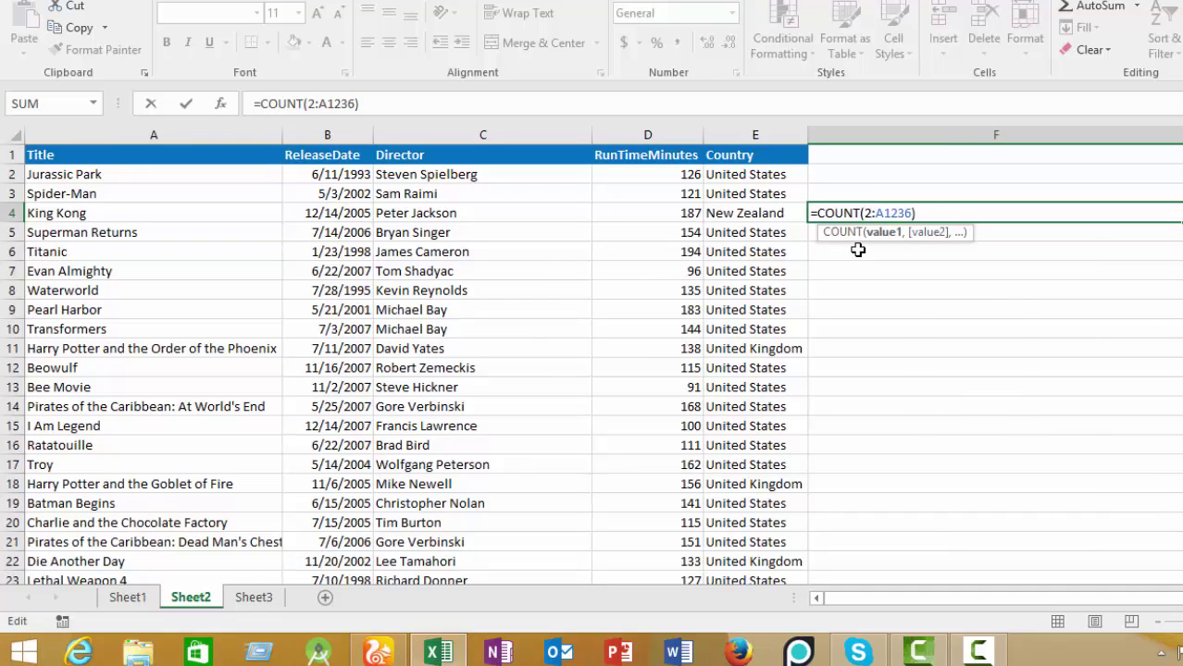
type("B")
left_click(890, 212)
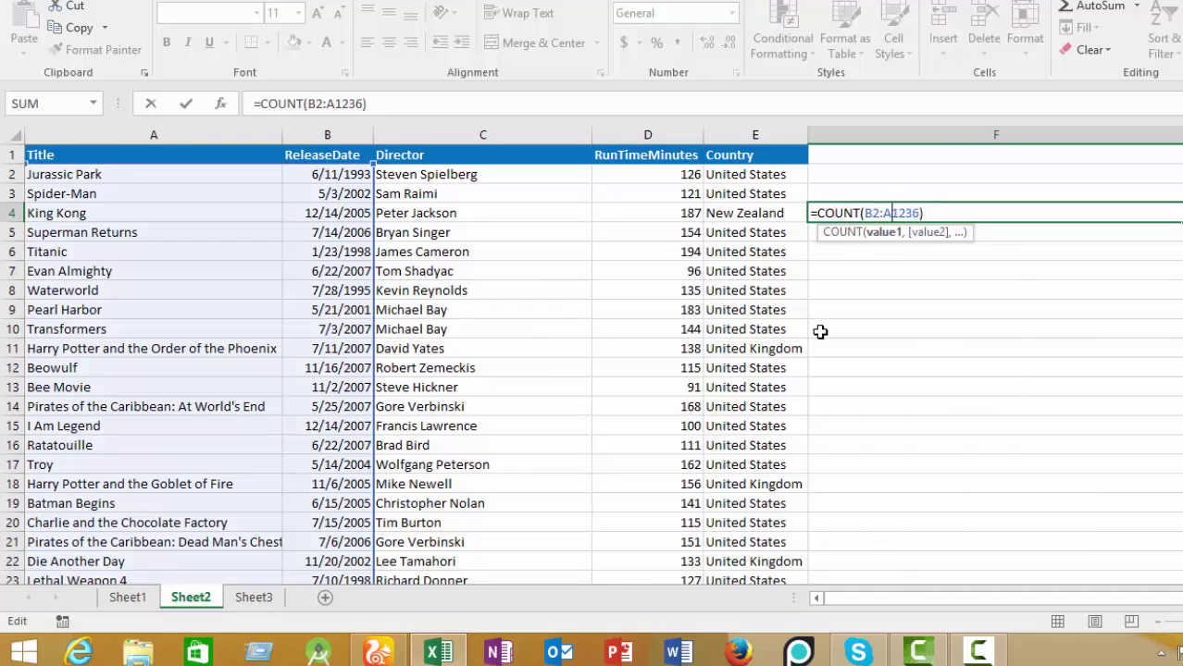
key("BackSpace")
type("B")
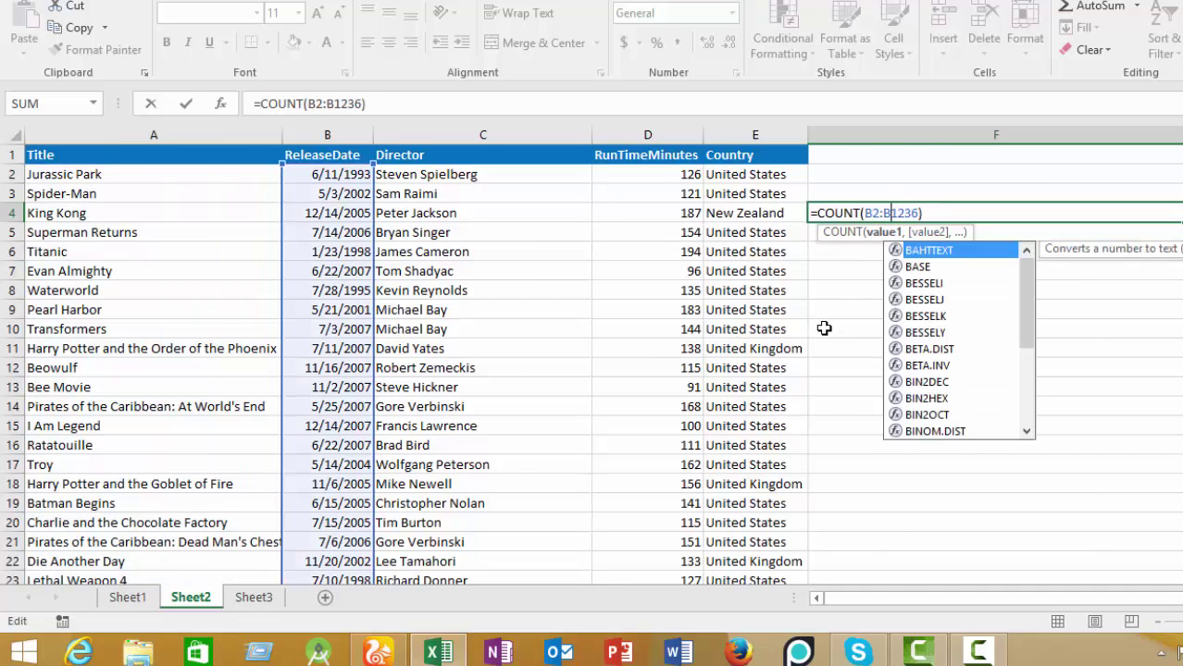
left_click(965, 219)
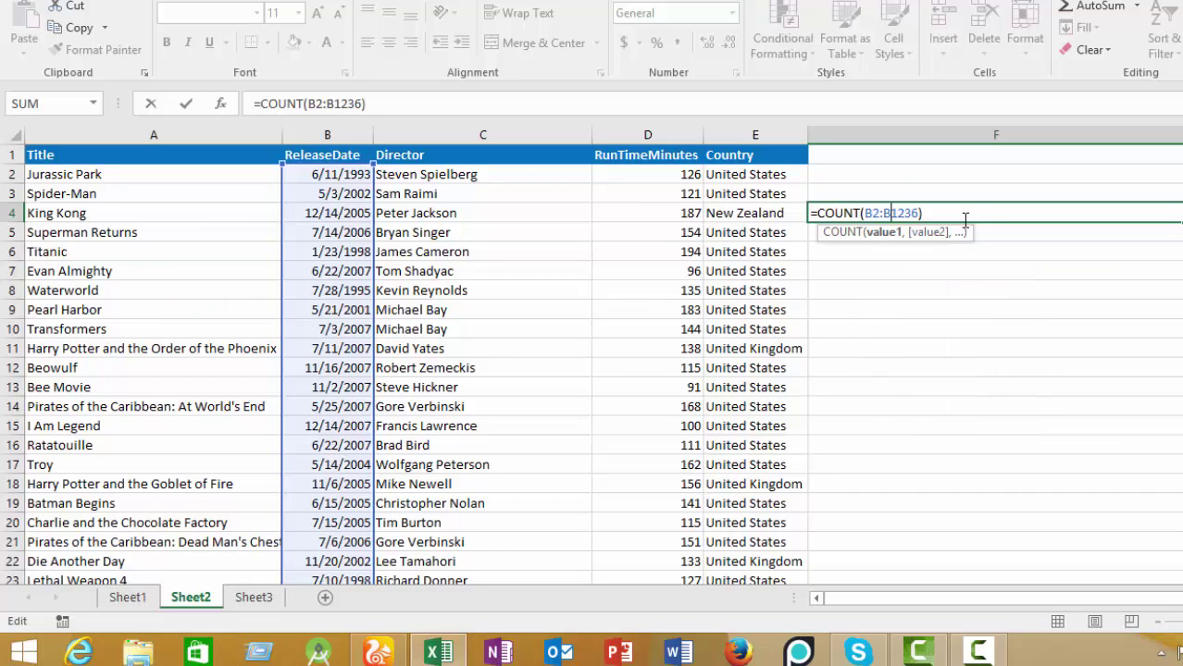
key("Tab")
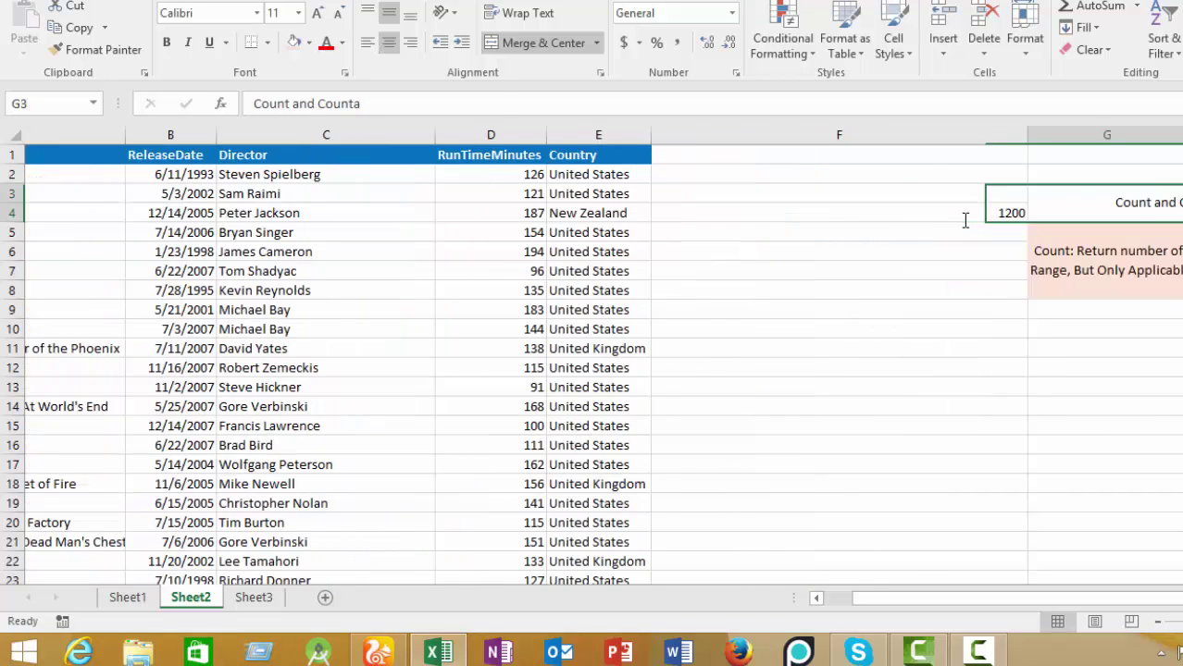
Check that the ReleaseDate count in F4 still shows 1200
left_click(810, 215)
double_click(810, 215)
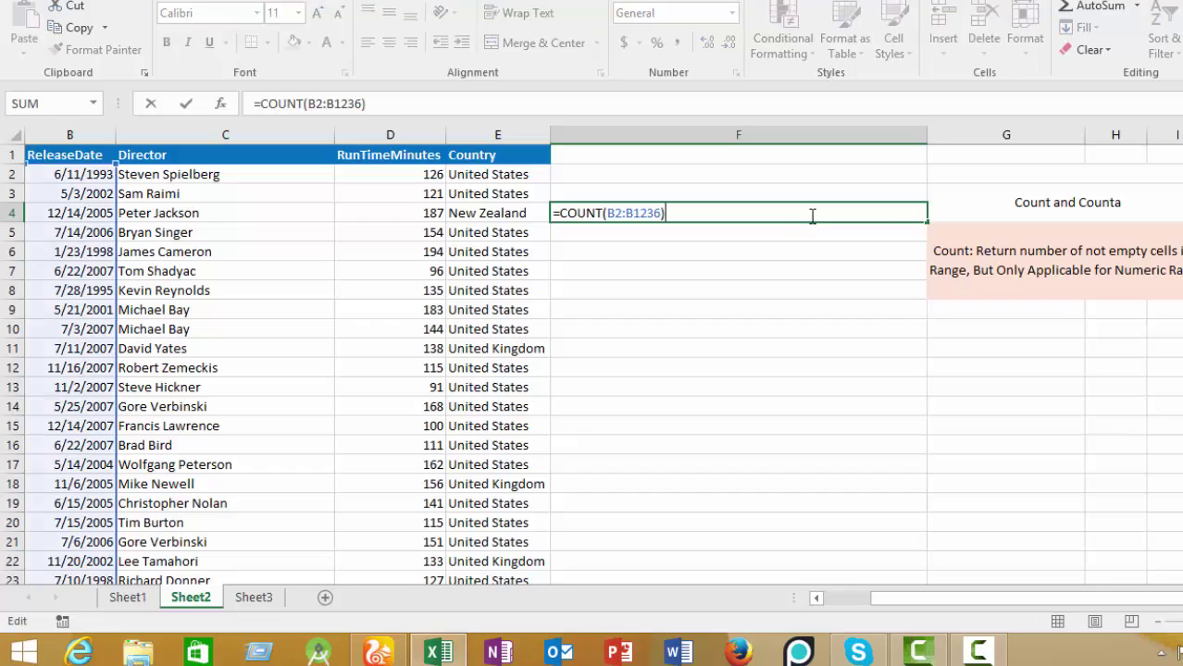
key("Escape")
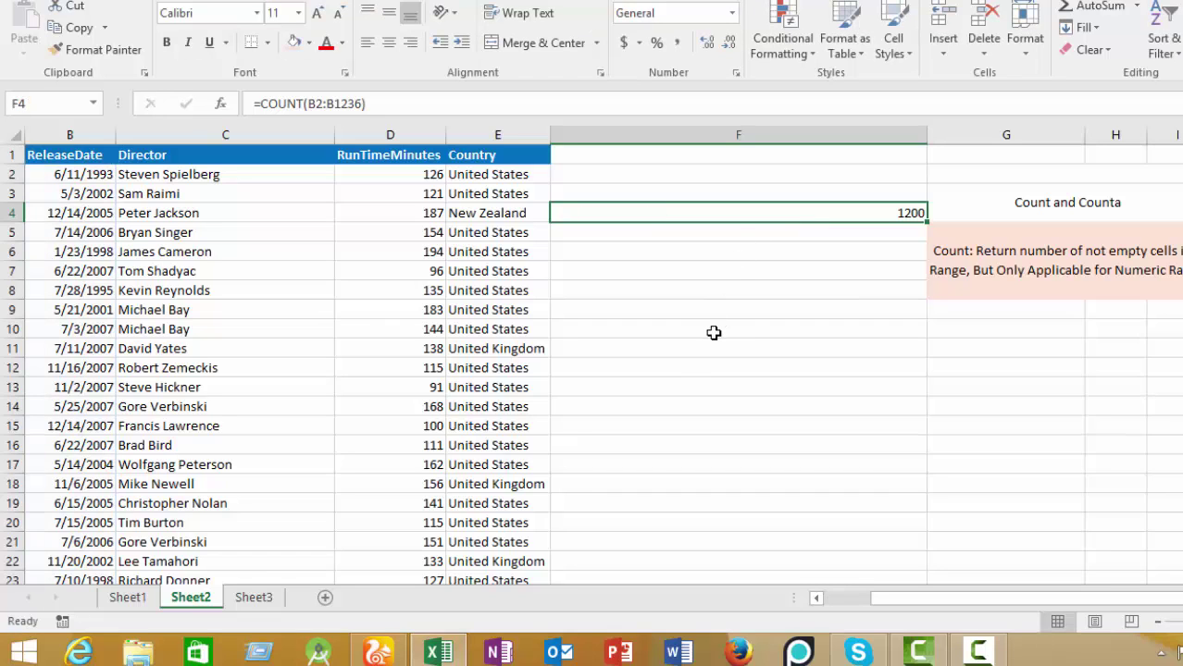
double_click(635, 213)
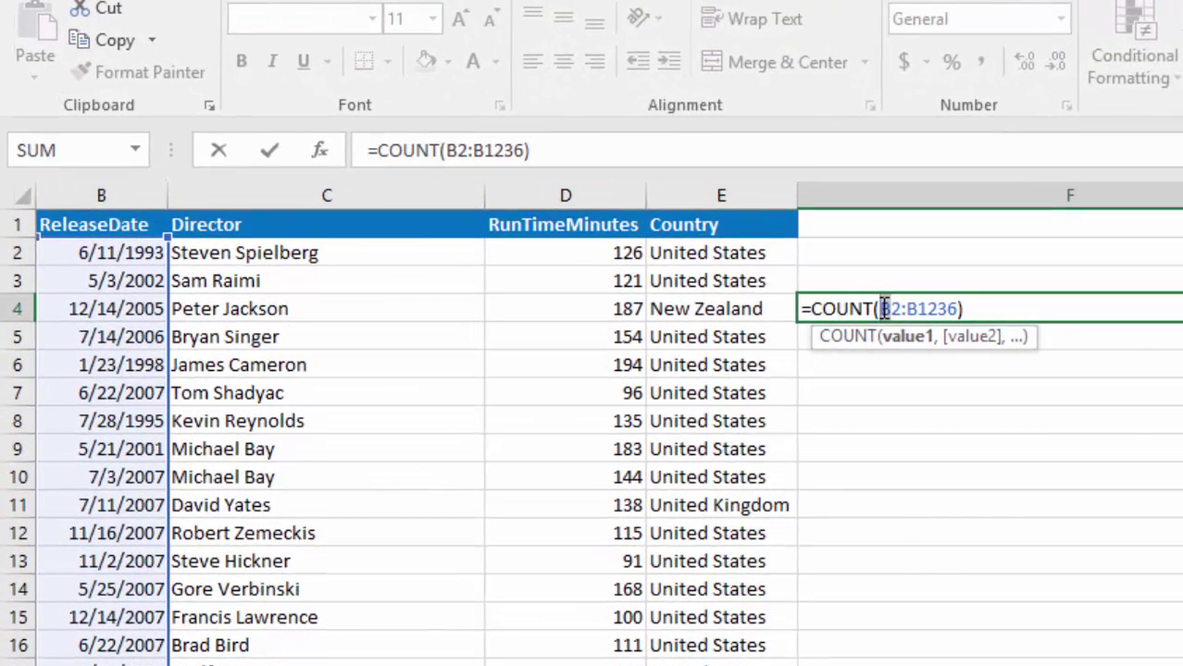
Change F4's range letters from B to C, making =COUNT(C2:C1236), which returns 0
left_click(884, 309)
key("Delete")
type("c")
double_click(916, 309)
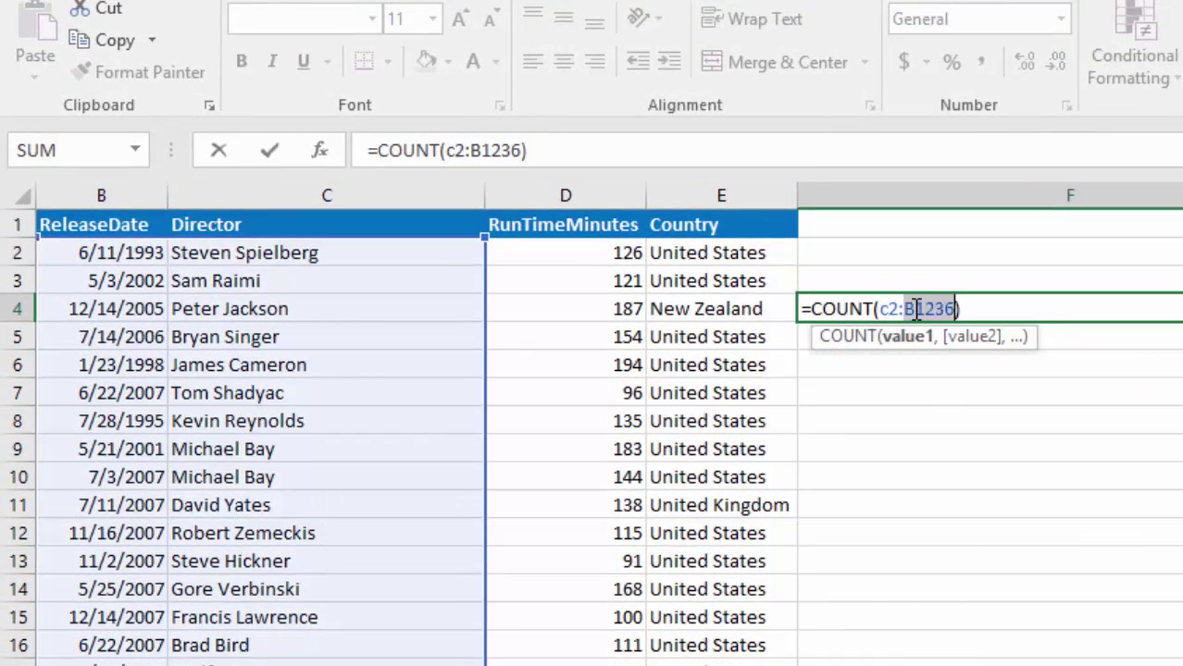
left_click(917, 309)
key("BackSpace")
type("c")
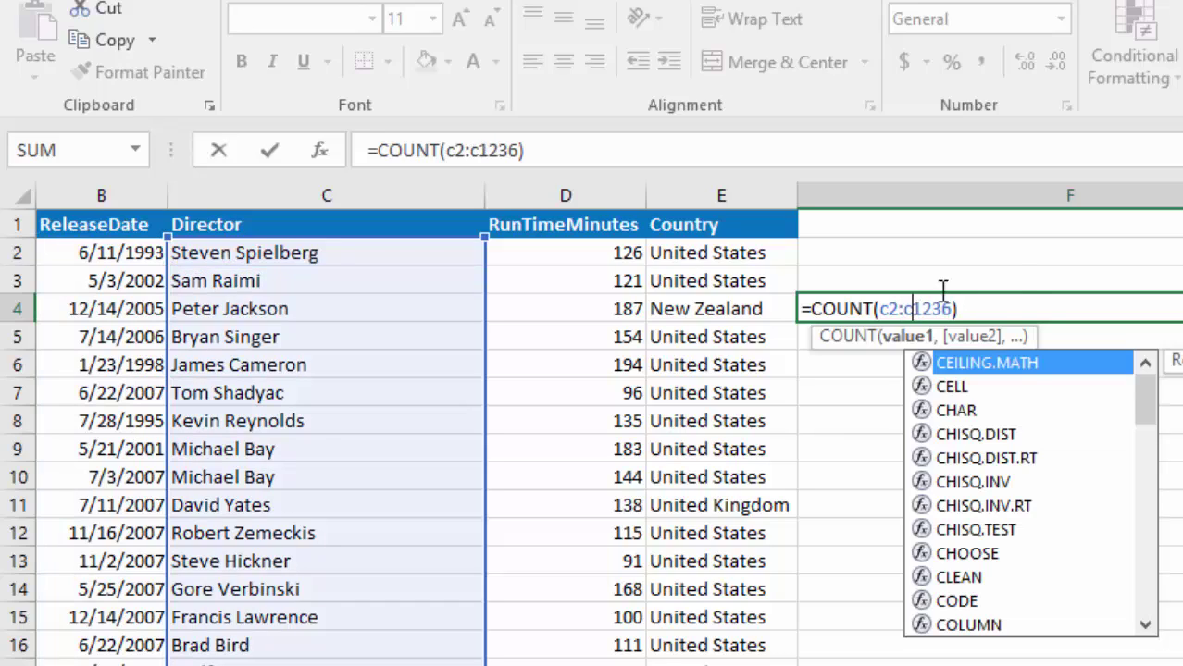
left_click(1002, 308)
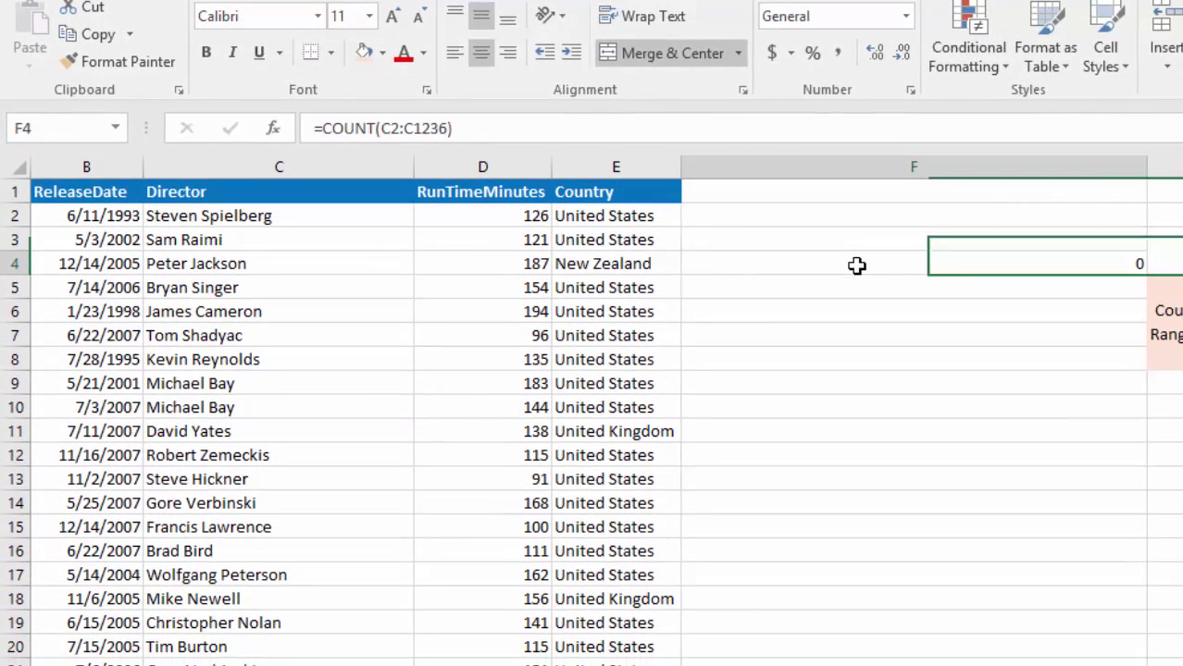
double_click(859, 266)
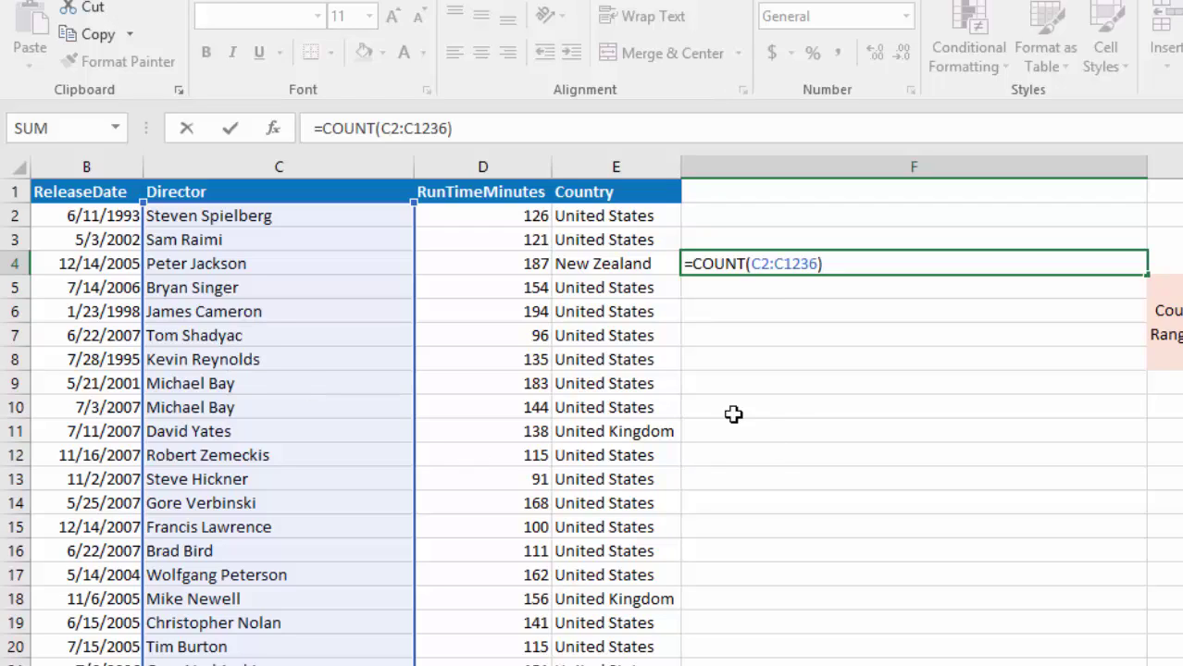
Change F4's function from COUNT to COUNTA
left_click(746, 264)
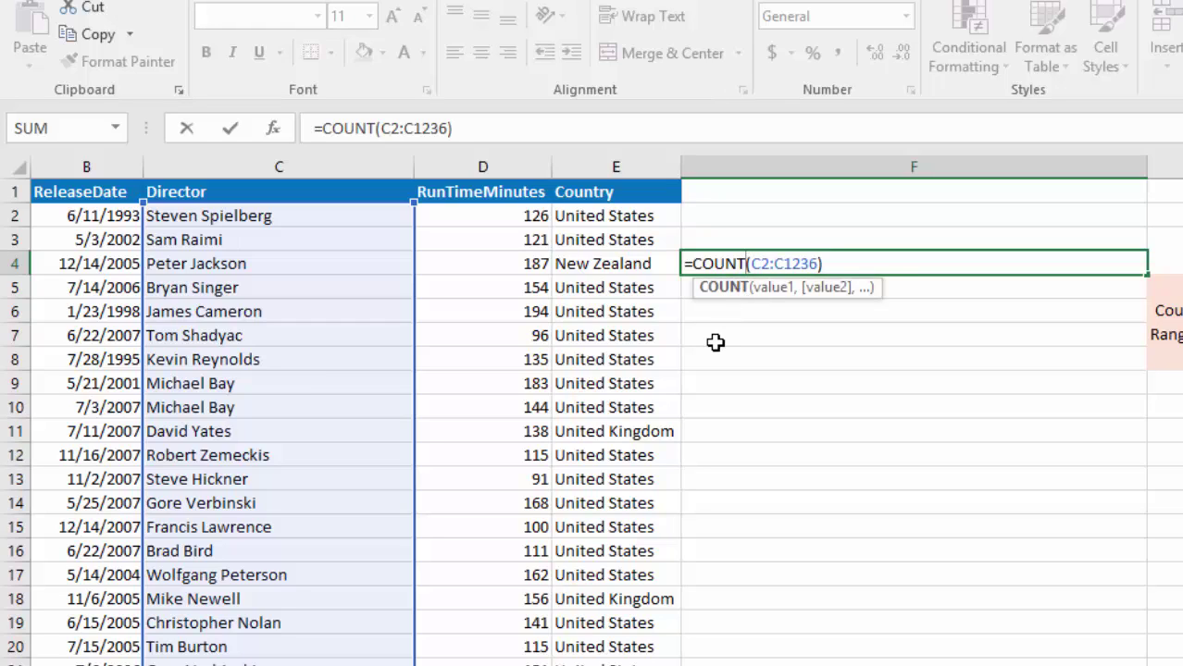
type("A")
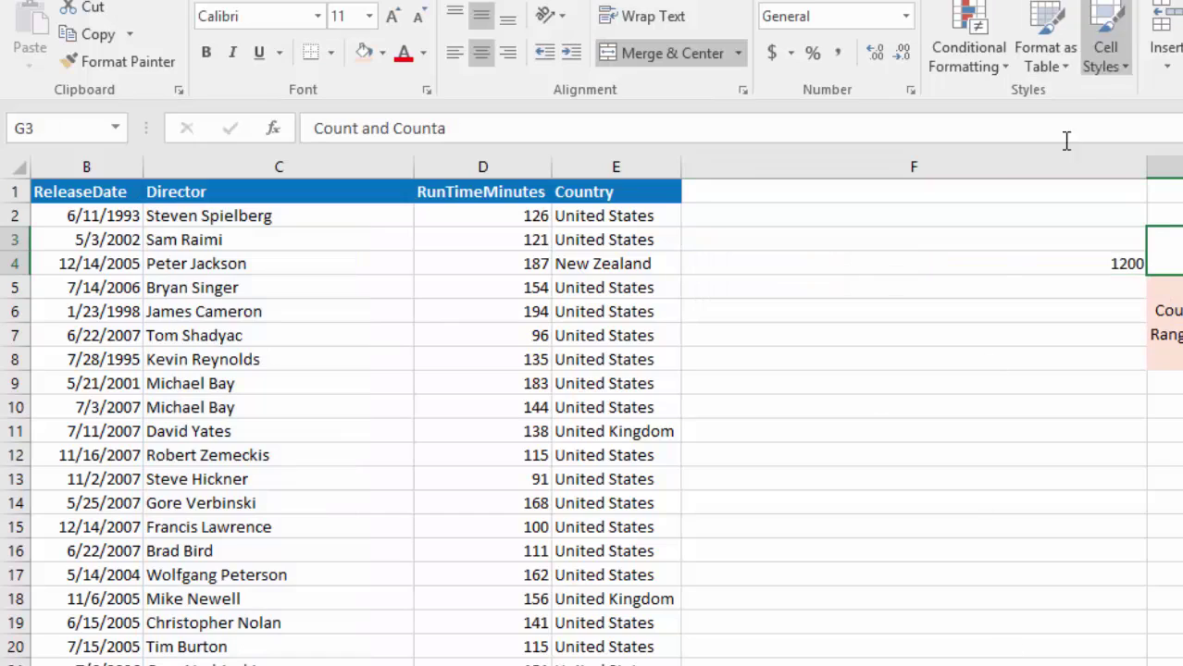
double_click(997, 263)
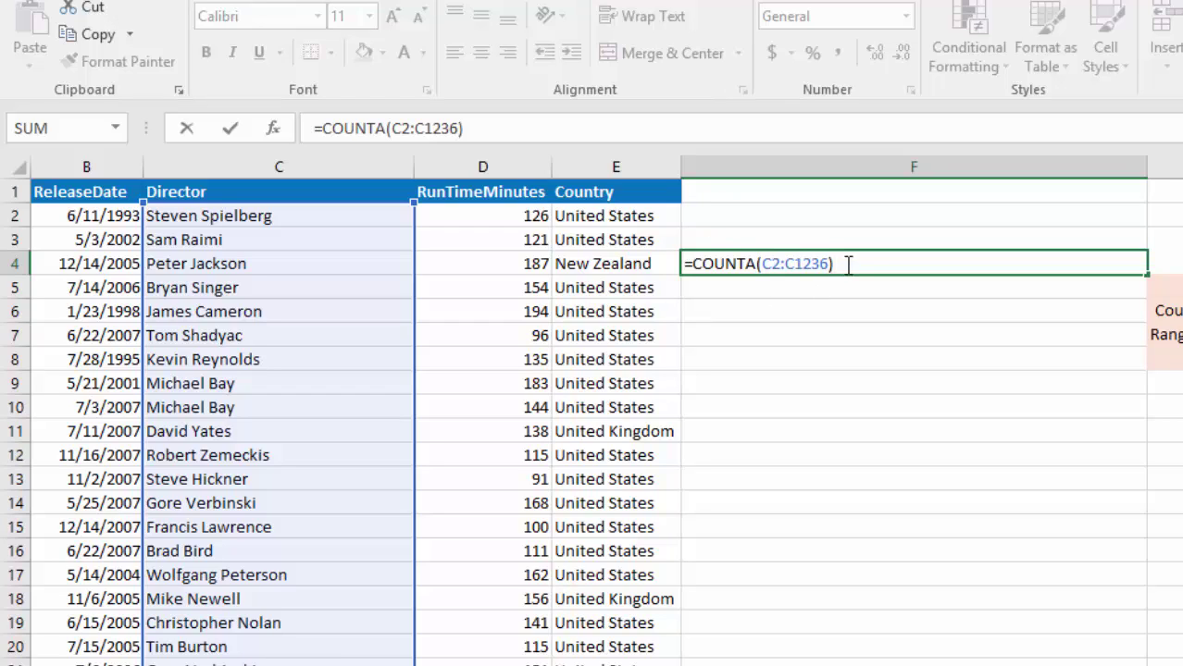
Replace the C2:C1236 range with D2:D1201, giving =COUNTA(D2:D1201) returning 1200
left_click_drag(772, 256, 762, 263)
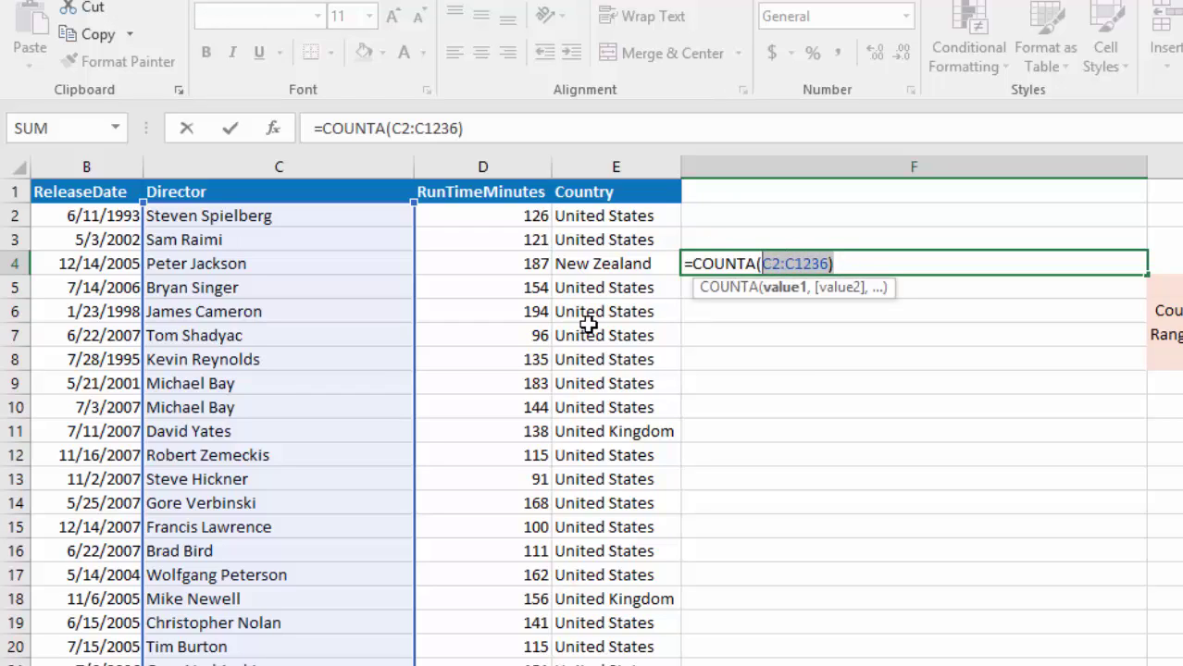
key("BackSpace")
left_click(486, 218)
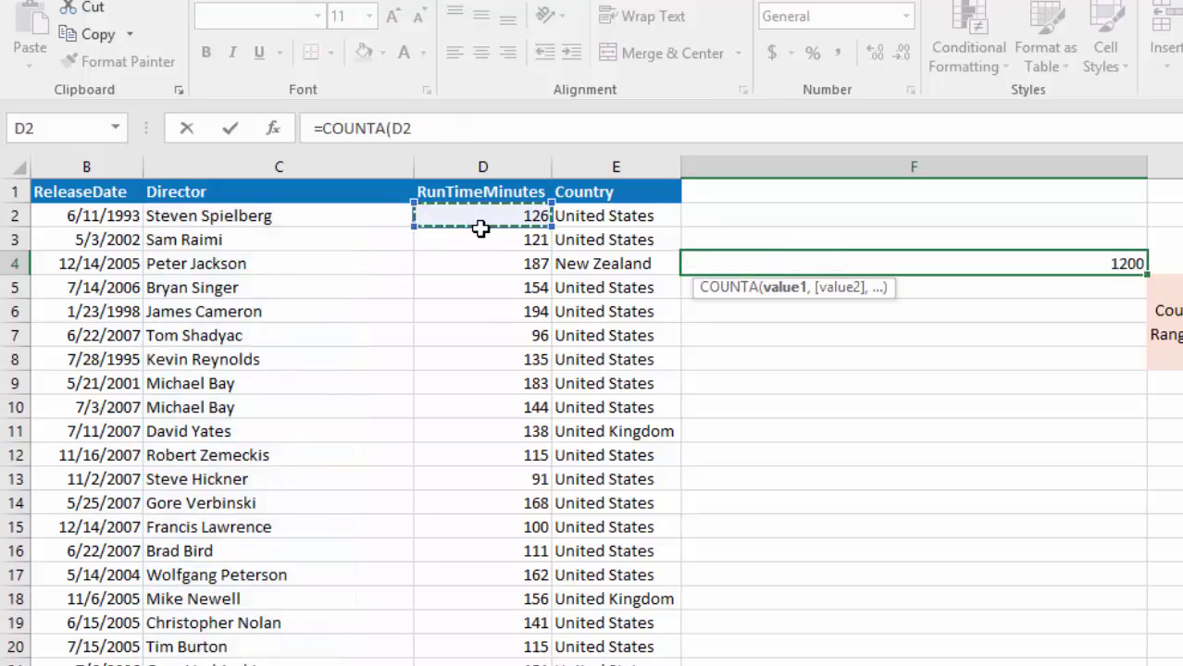
key("ctrl+shift+Down")
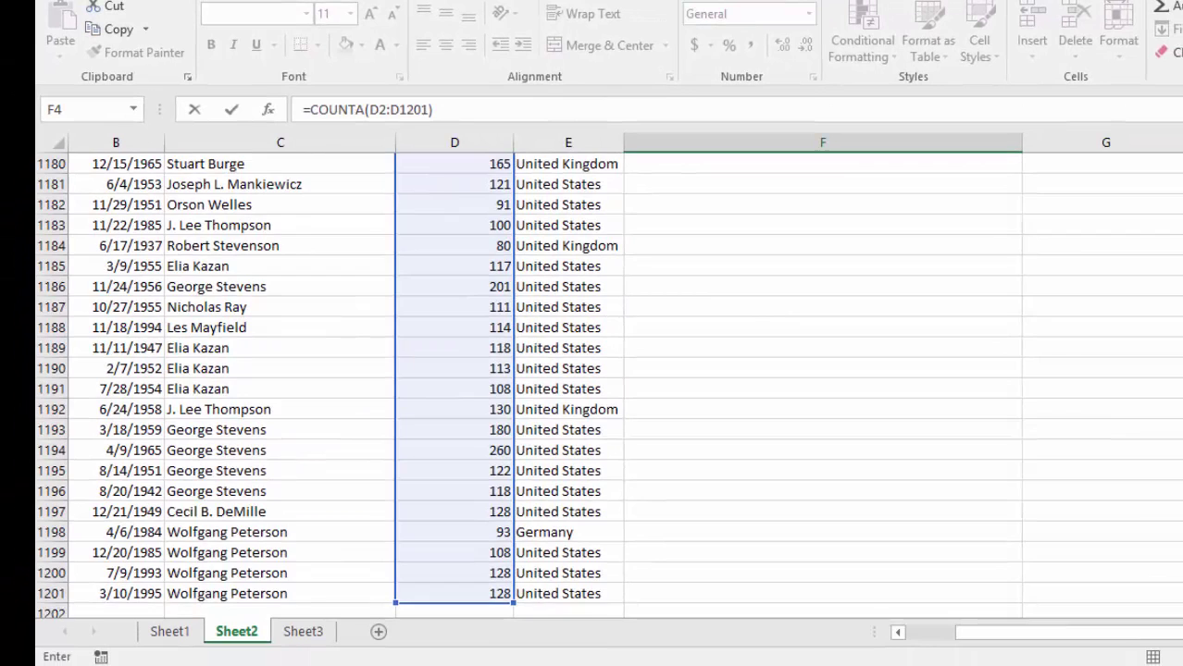
scroll(593, 379, "up", 20)
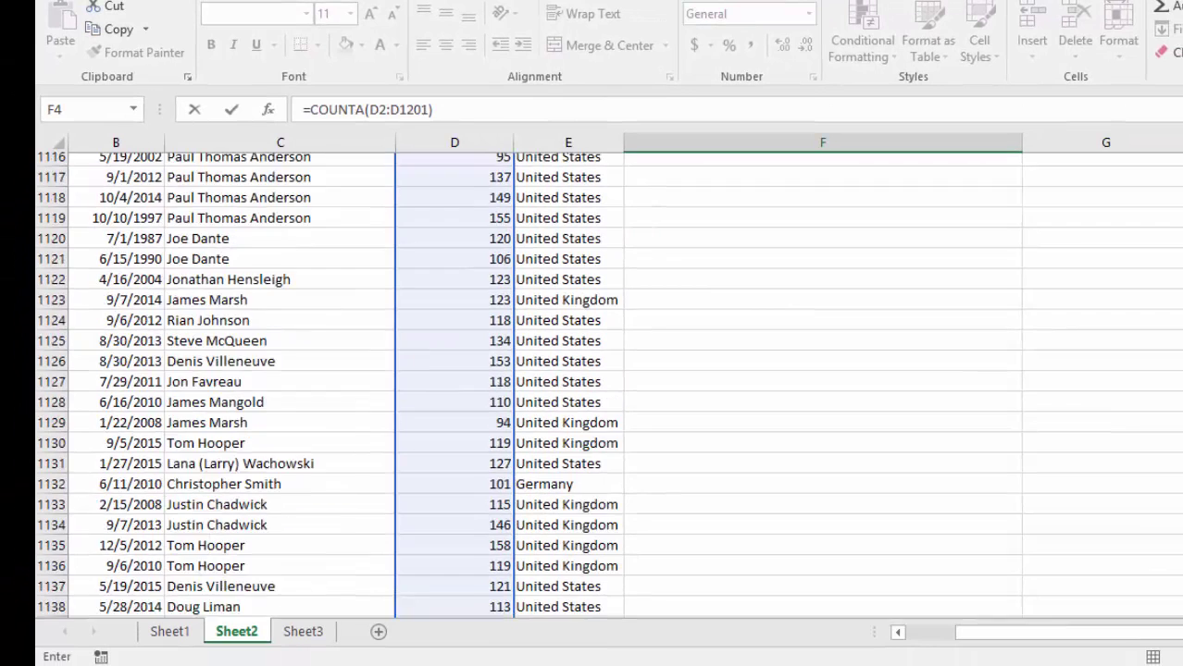
key("ctrl+BackSpace")
key("Tab")
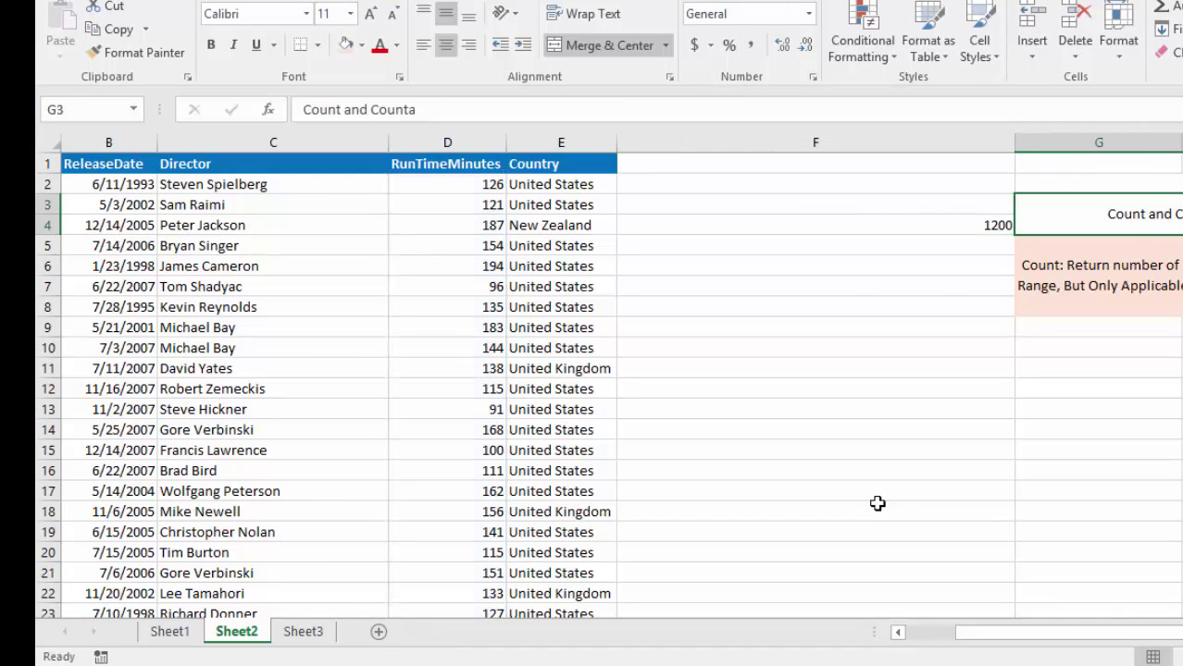
left_click(871, 231)
double_click(875, 225)
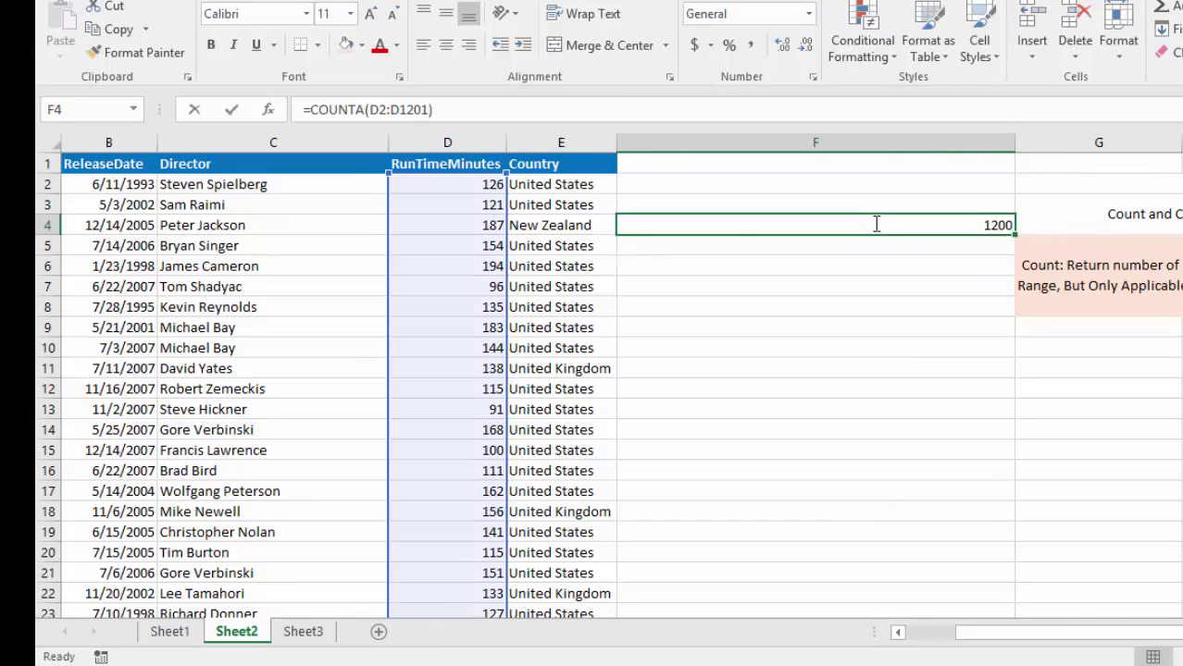